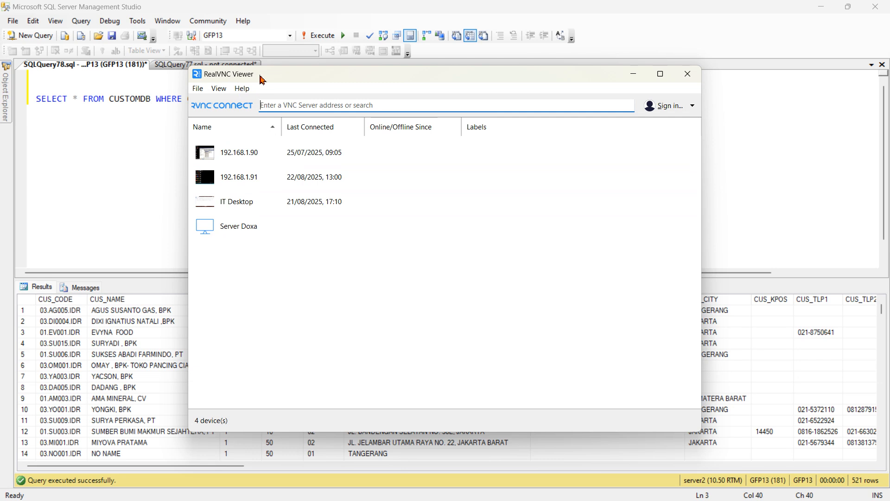
# Step: Select the 192.168.1.91 entry among RealVNC Viewer's four saved devices
pyautogui.click(248, 183)
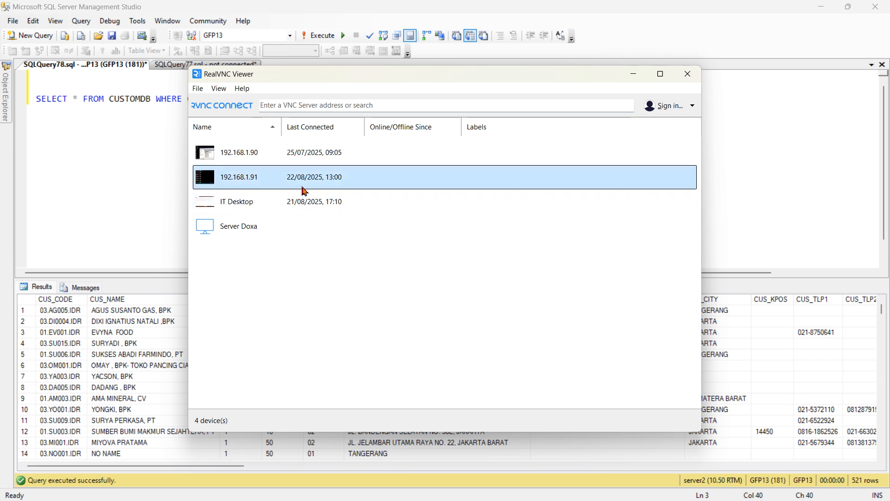
# Step: Connect to server2 at 192.168.1.91, maximize the viewer, and use Switch user from the Start menu
pyautogui.doubleClick(254, 182)
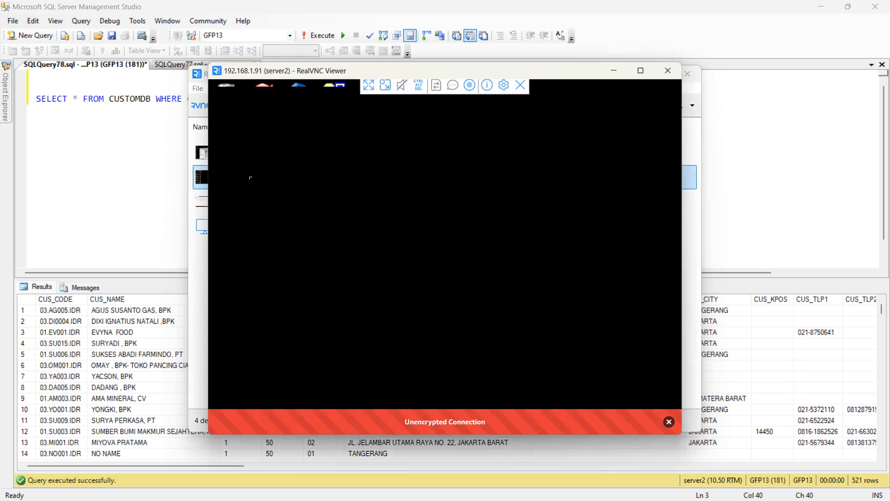
pyautogui.click(641, 70)
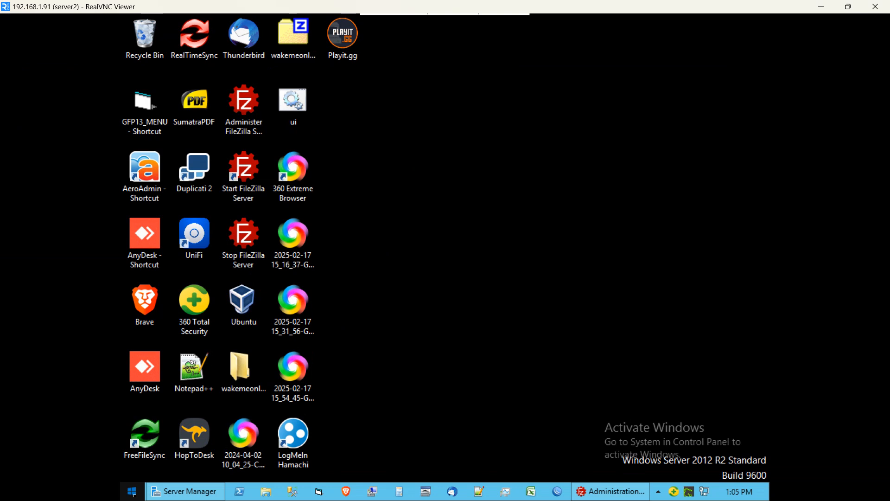
pyautogui.click(132, 492)
pyautogui.click(339, 465)
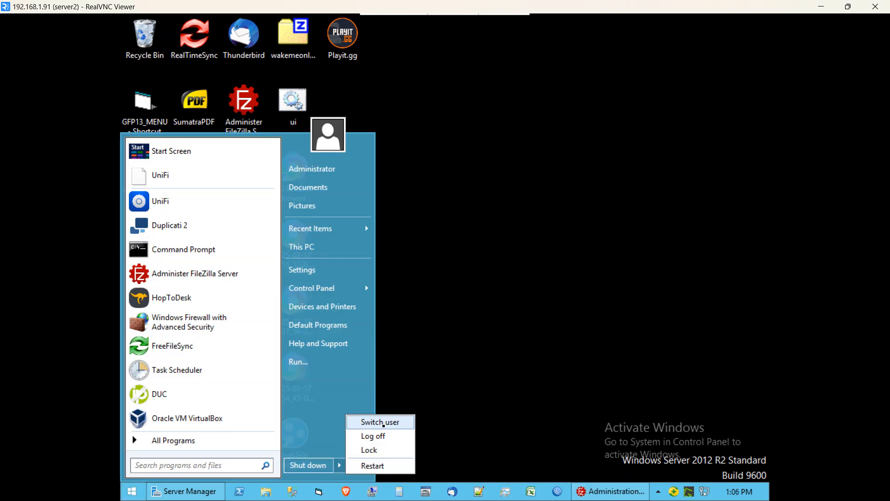
pyautogui.click(389, 422)
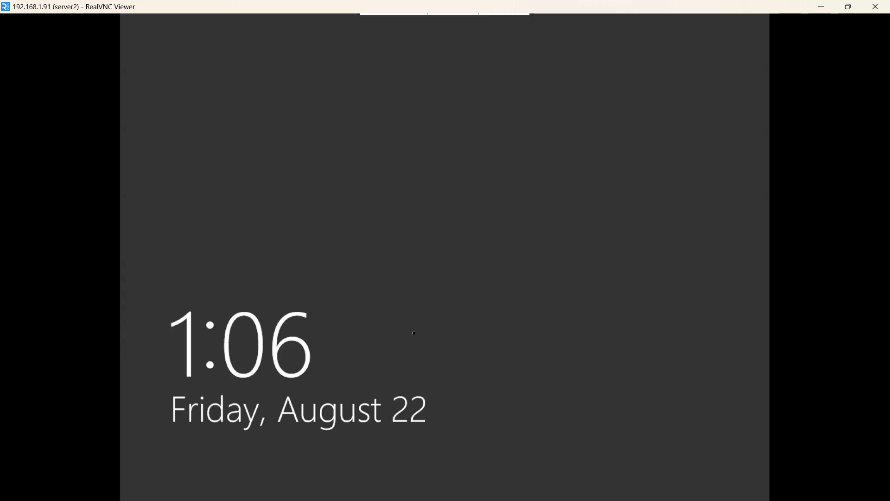
# Step: Sign in to server2 as Administrator with the account password
pyautogui.click(414, 333)
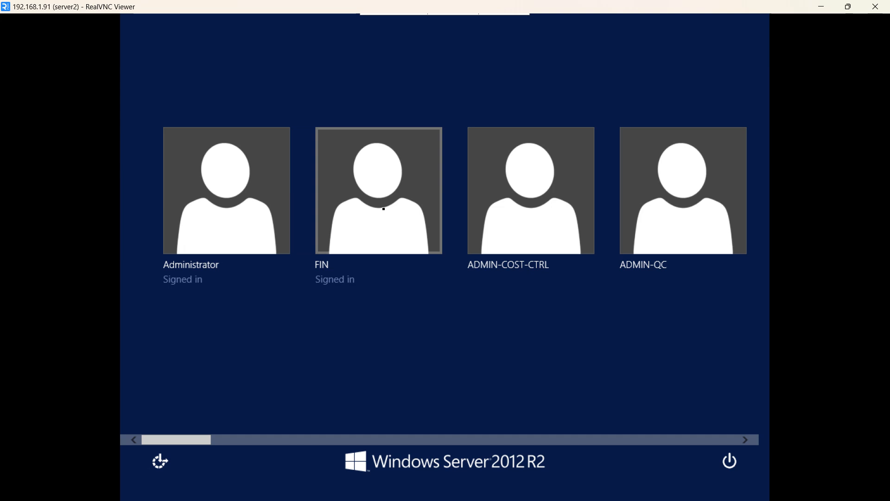
pyautogui.click(223, 205)
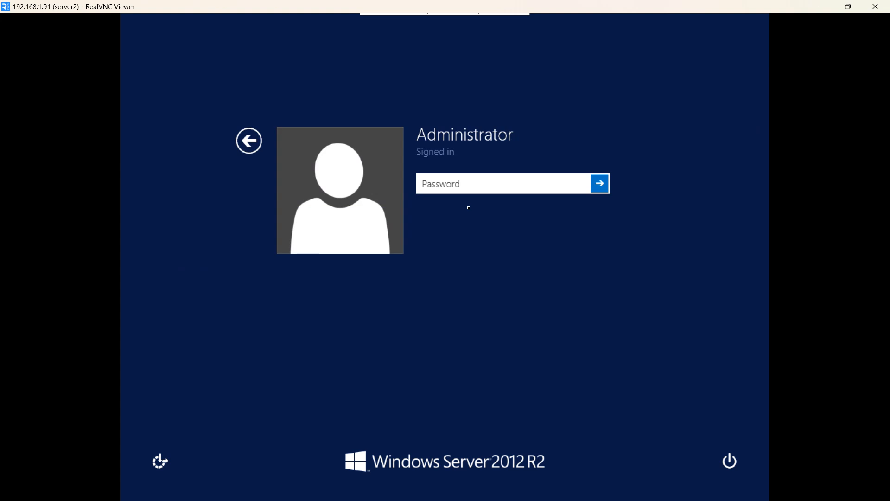
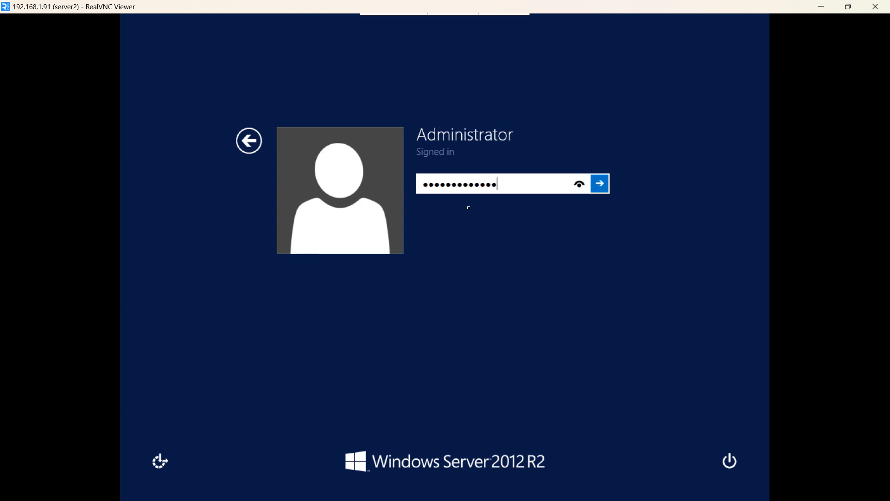
pyautogui.press('Return')
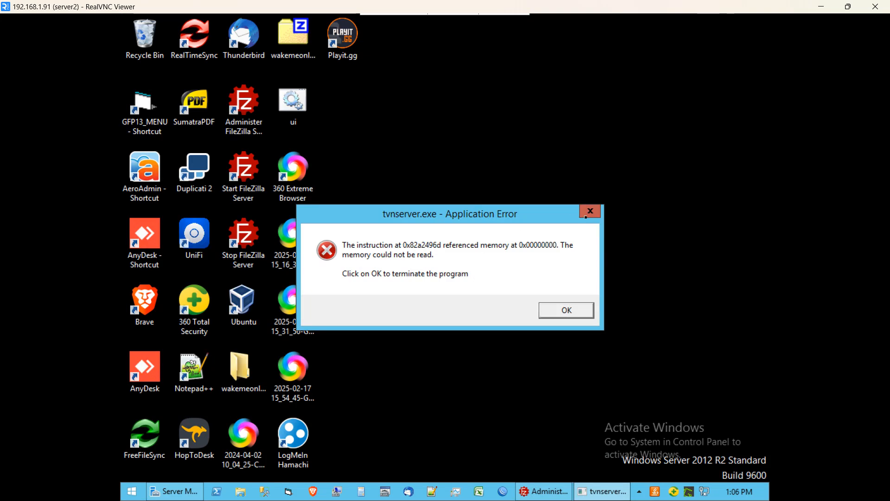
# Step: Close the tvnserver.exe error, open DataUser (G:) in maximized File Explorer, then minimize the session
pyautogui.click(590, 211)
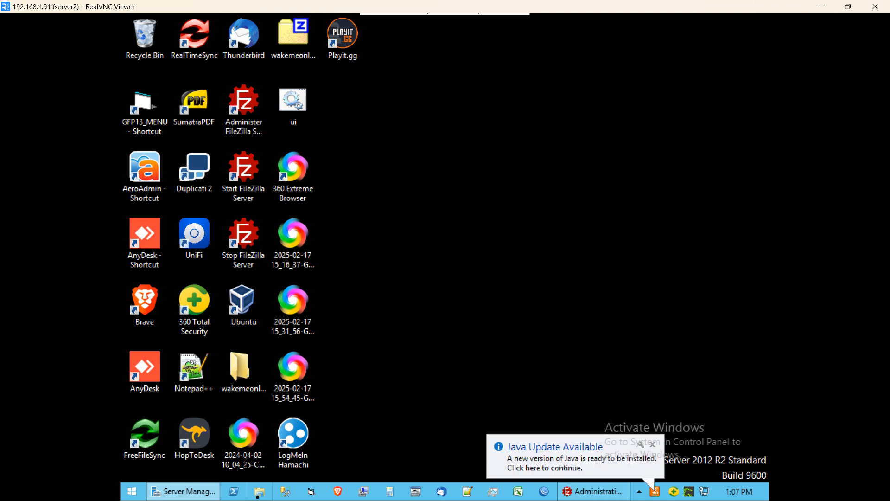
pyautogui.click(258, 496)
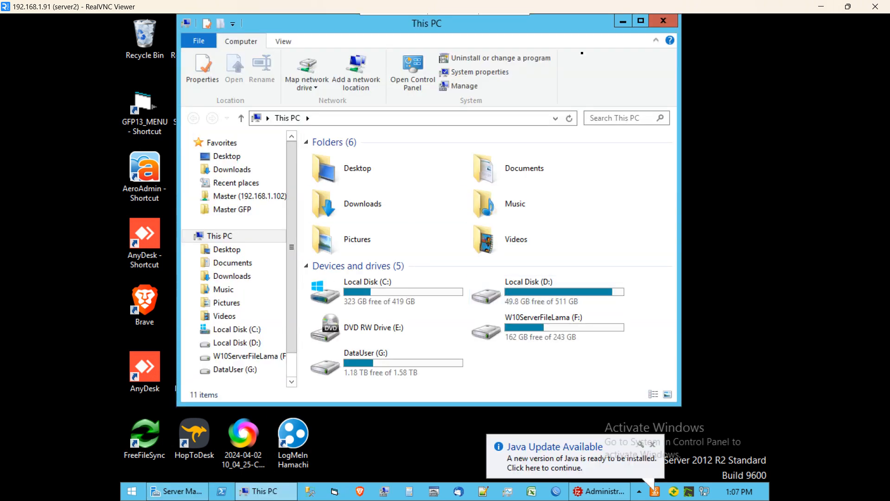
pyautogui.doubleClick(560, 29)
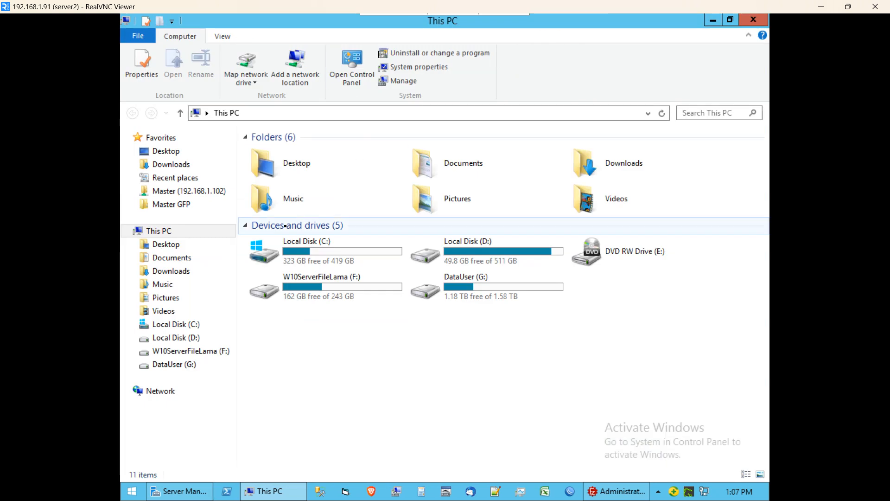
pyautogui.click(174, 365)
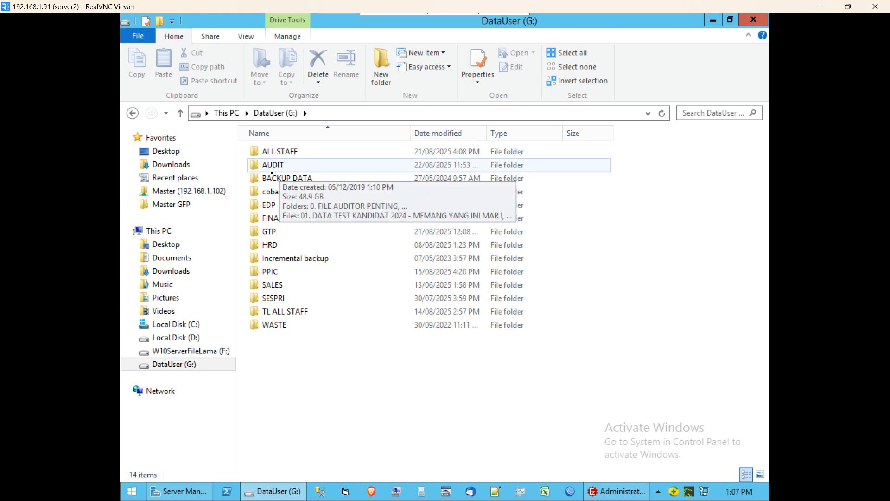
pyautogui.moveTo(306, 491)
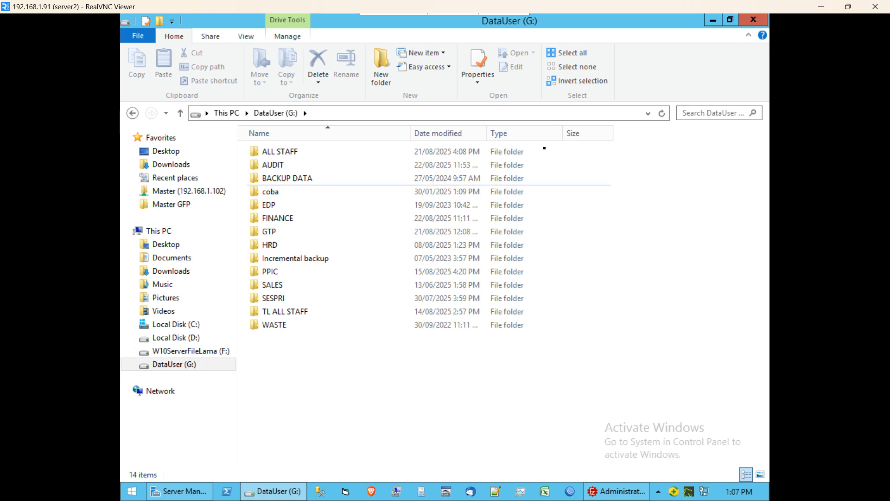
pyautogui.click(823, 6)
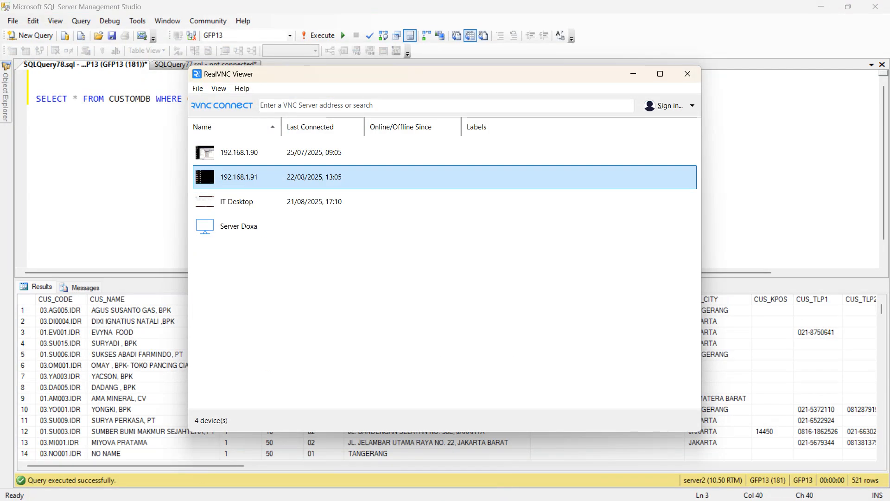
# Step: Browse to \\server2 in the local Manual book Explorer window
pyautogui.press('super')
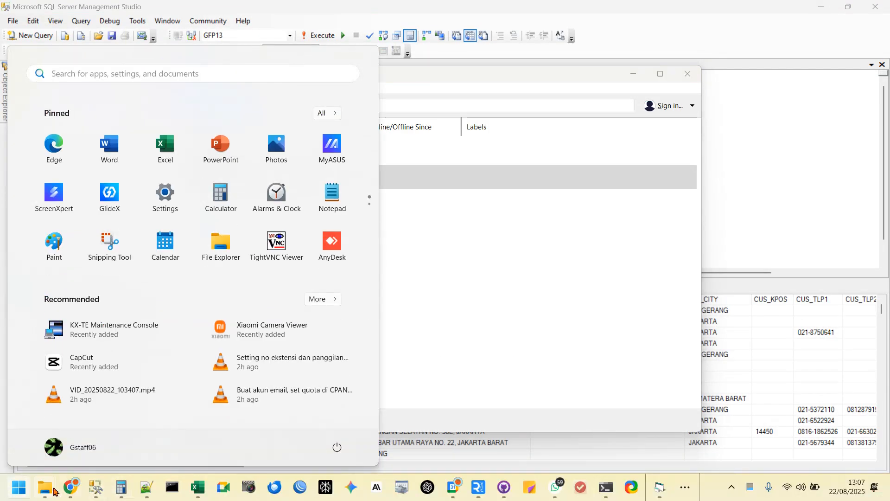
pyautogui.moveTo(54, 491)
pyautogui.click(69, 438)
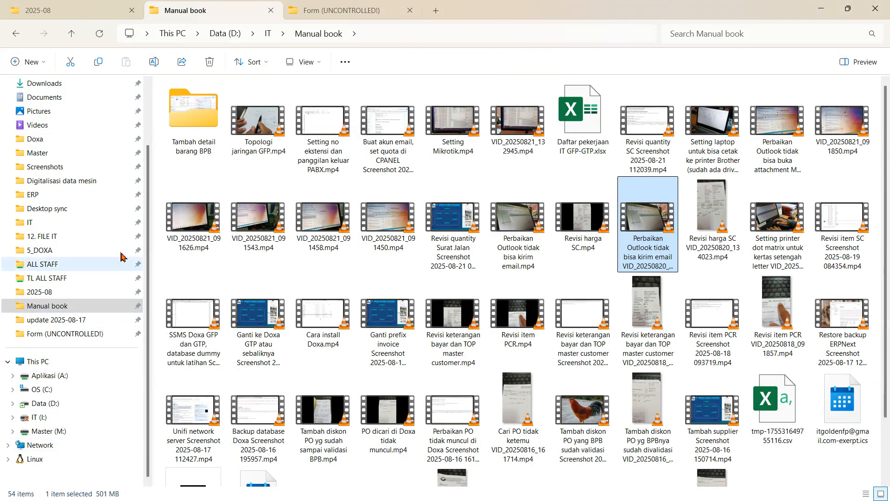
pyautogui.click(405, 33)
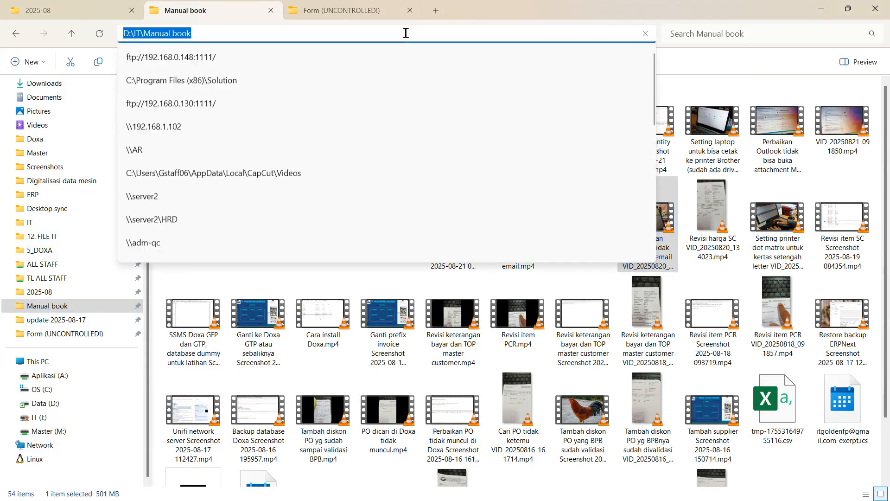
pyautogui.write('\\\\server2')
pyautogui.press('Return')
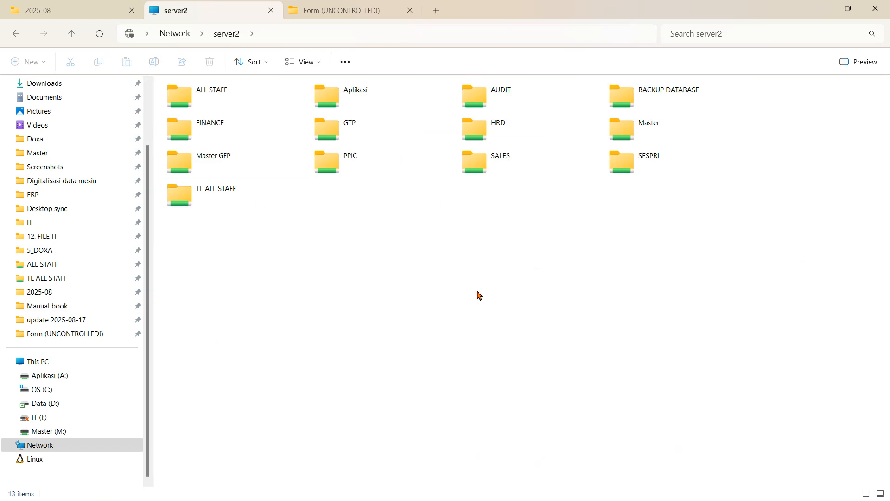
# Step: Select all 13 shared folders on server2, including PPIC, then clear the selection, twice
pyautogui.moveTo(782, 276); pyautogui.dragTo(160, 51)
pyautogui.click(447, 270)
pyautogui.moveTo(706, 296); pyautogui.dragTo(171, 41)
pyautogui.click(392, 281)
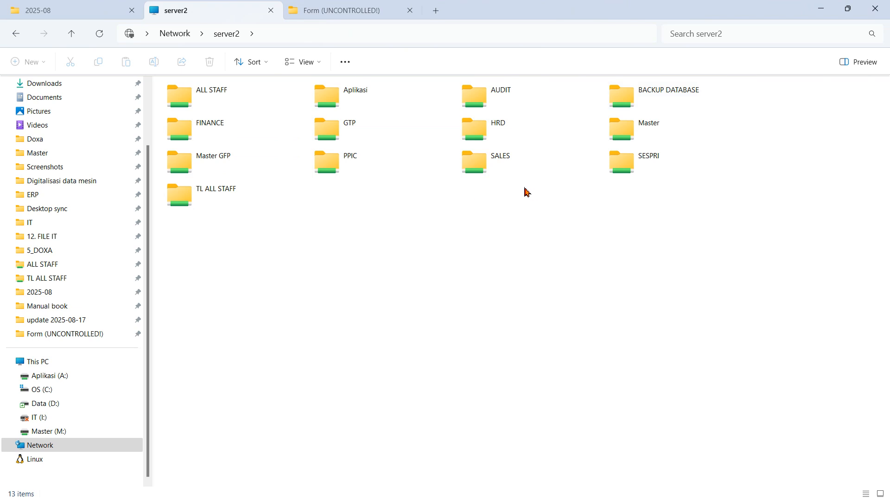
# Step: Minimize the local Explorer window and return to the server2 remote session
pyautogui.click(821, 8)
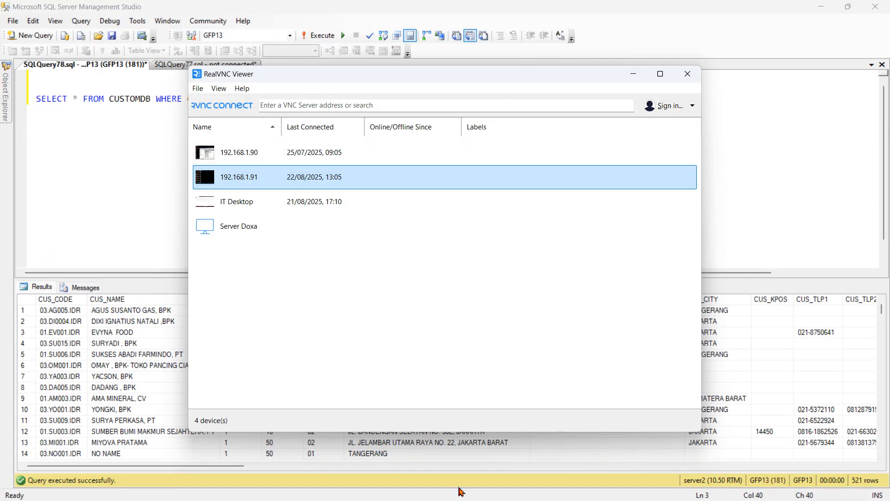
pyautogui.hotkey('alt', 'Tab')
pyautogui.click(427, 119)
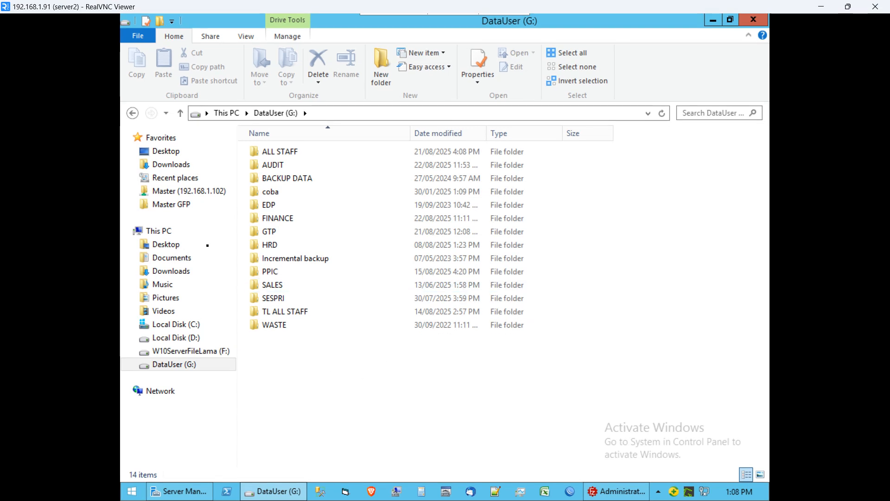
# Step: Open Share with > Specific people for the ALL STAFF folder
pyautogui.click(282, 153)
pyautogui.rightClick(281, 153)
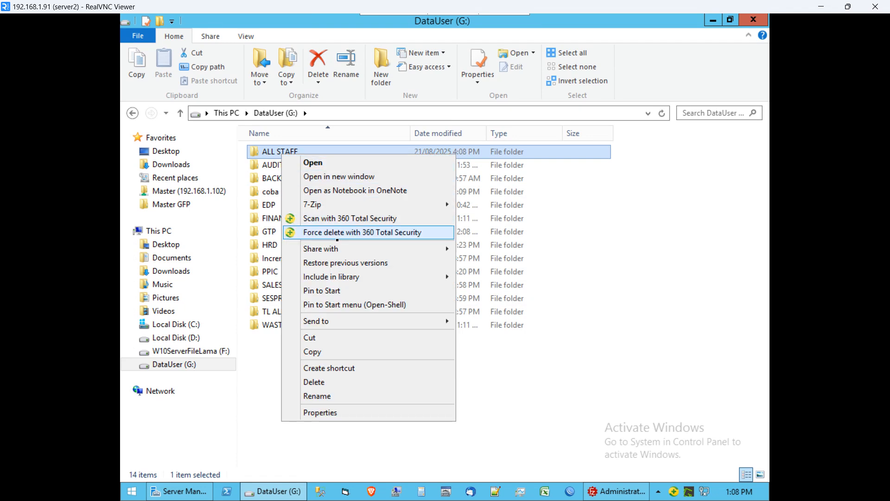
pyautogui.moveTo(349, 252)
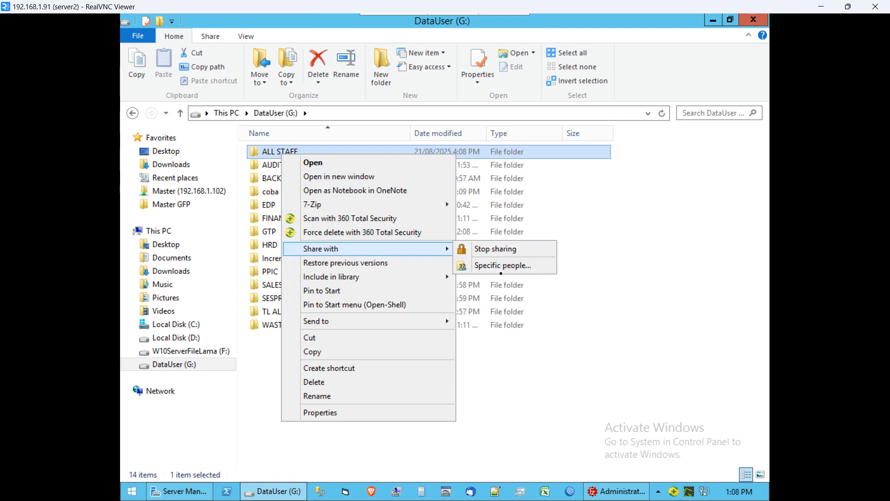
pyautogui.click(501, 267)
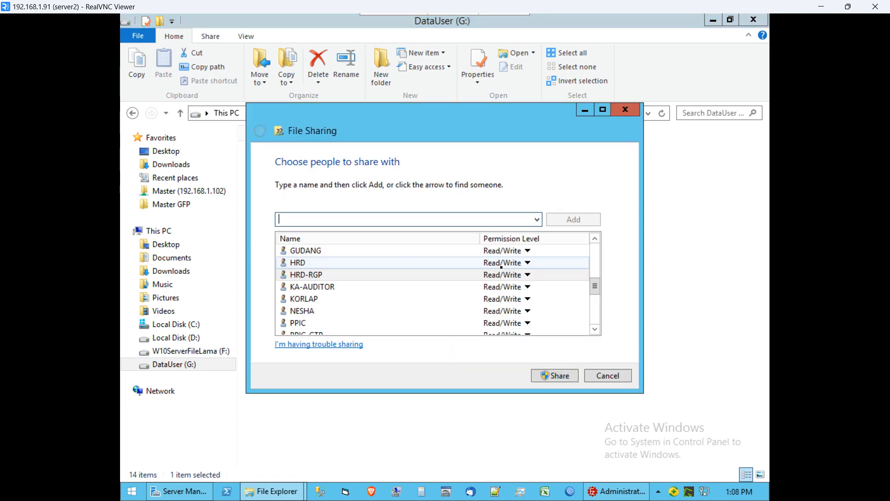
pyautogui.moveTo(594, 286); pyautogui.dragTo(594, 250)
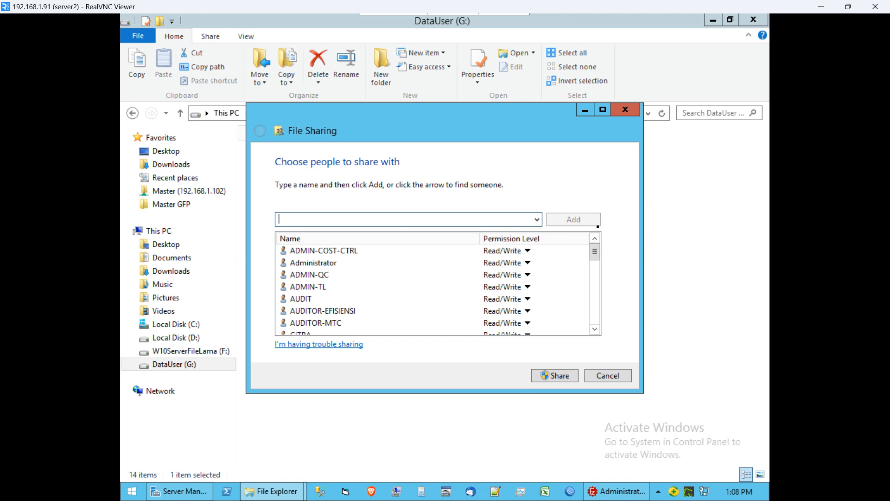
pyautogui.click(334, 252)
pyautogui.click(326, 262)
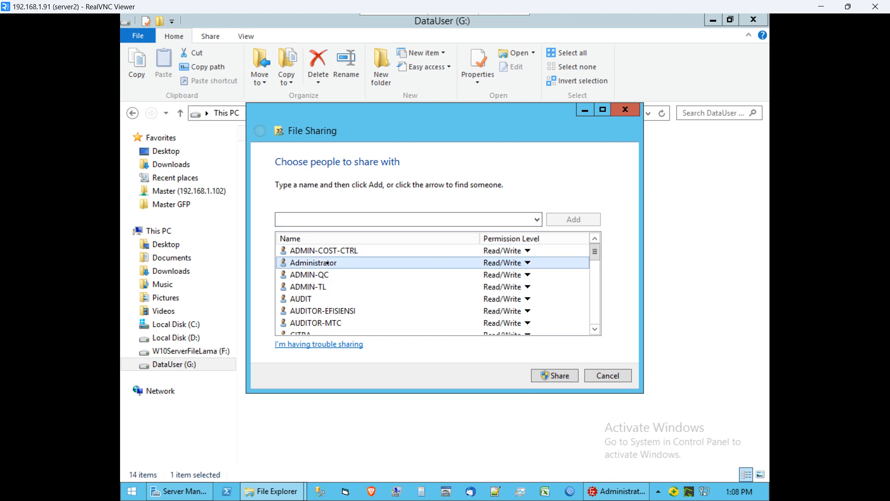
pyautogui.click(323, 275)
pyautogui.click(320, 288)
pyautogui.click(318, 300)
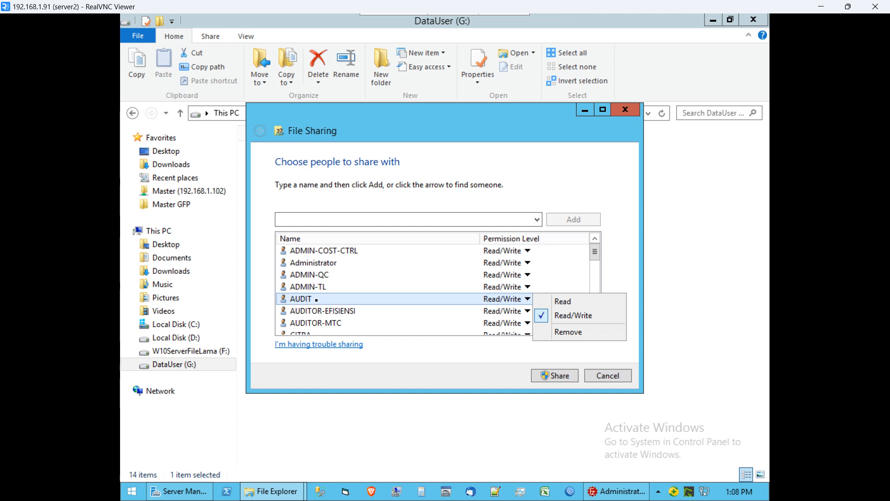
pyautogui.click(317, 310)
pyautogui.click(320, 322)
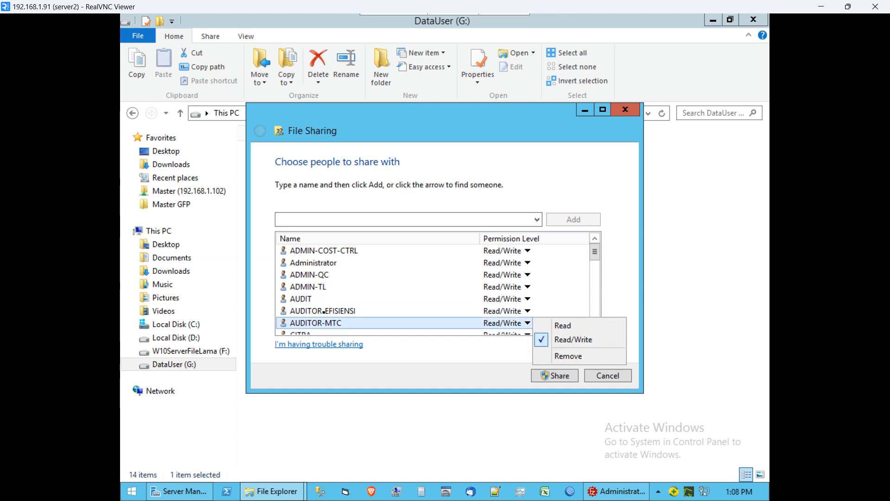
pyautogui.click(325, 300)
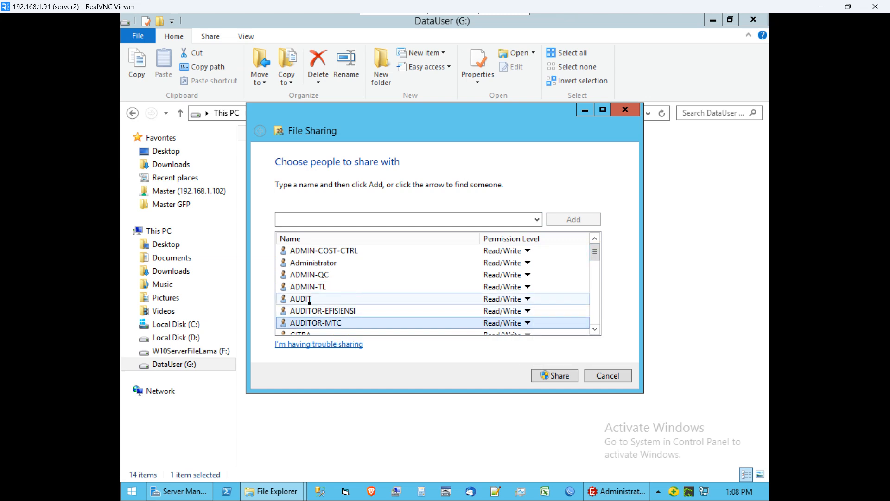
pyautogui.click(328, 311)
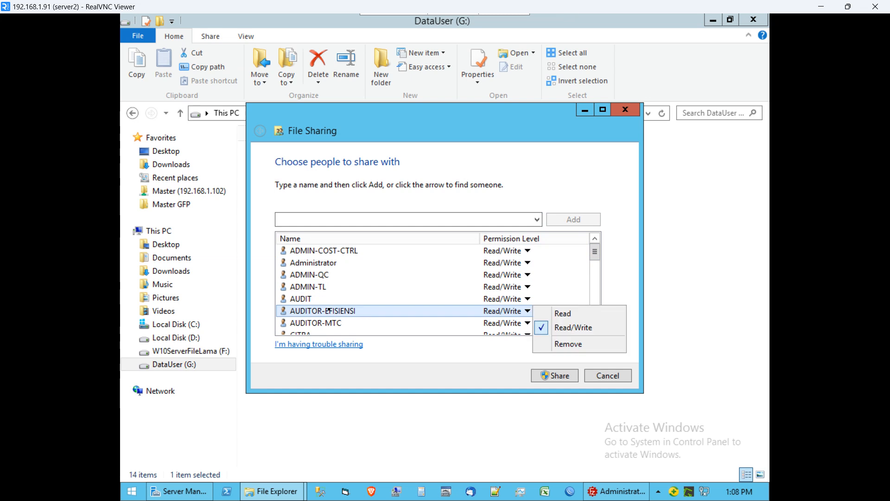
pyautogui.click(323, 325)
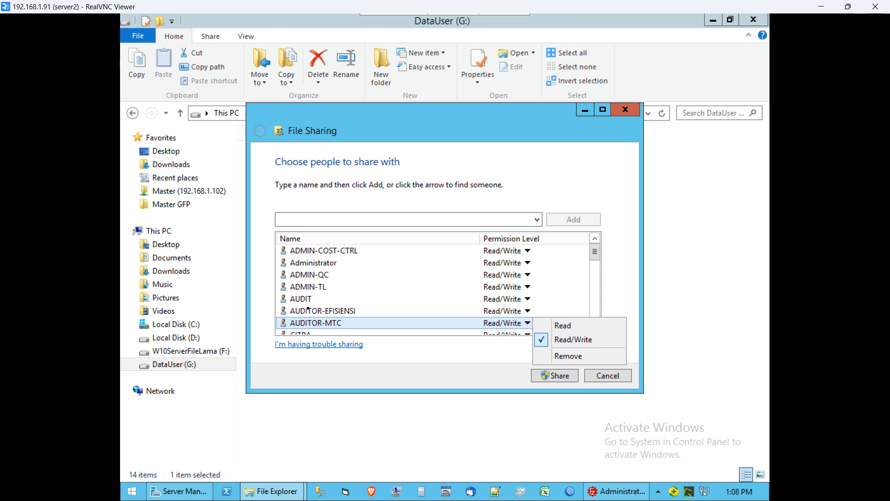
pyautogui.click(304, 299)
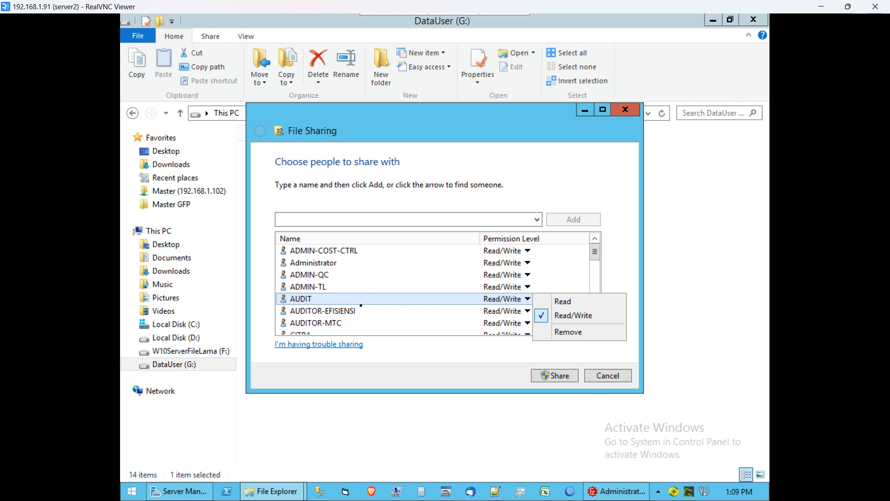
pyautogui.click(350, 310)
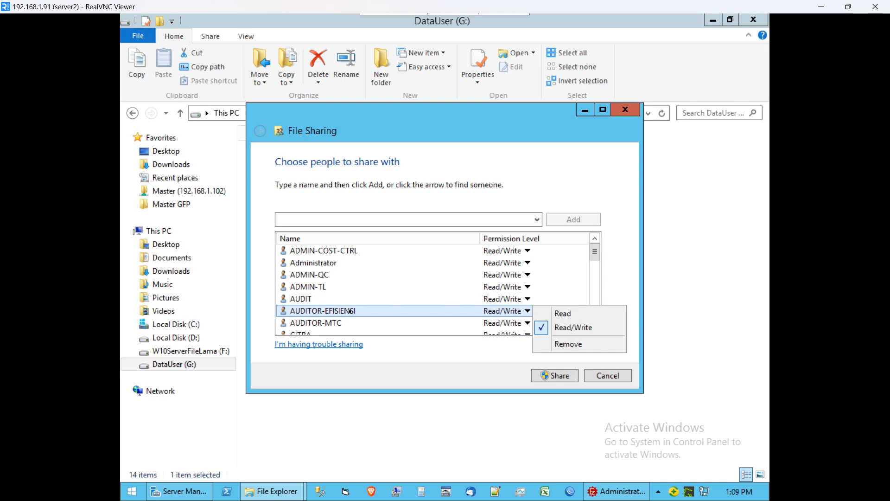
pyautogui.click(316, 300)
pyautogui.click(318, 310)
pyautogui.click(356, 323)
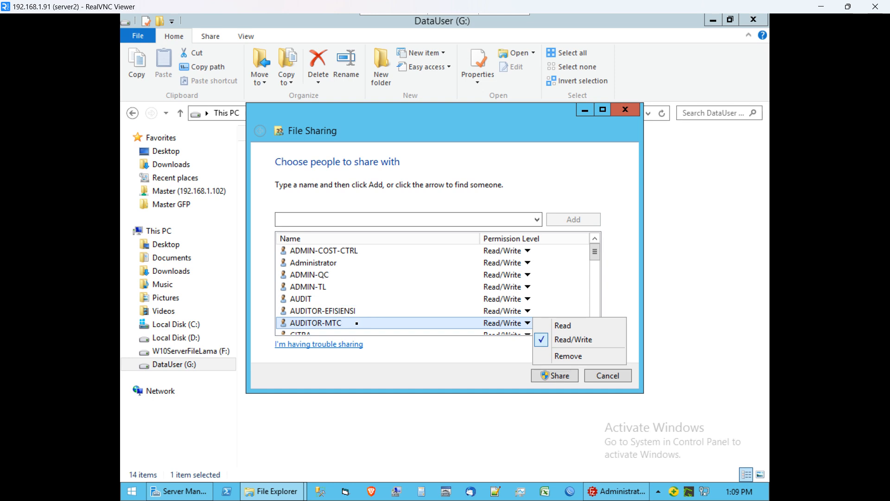
pyautogui.click(453, 334)
# Step: Move and enlarge the File Sharing dialog, check DELIVERY's and CITRA's permissions, then minimize the session
pyautogui.moveTo(507, 124); pyautogui.dragTo(445, 80)
pyautogui.moveTo(581, 349); pyautogui.dragTo(691, 485)
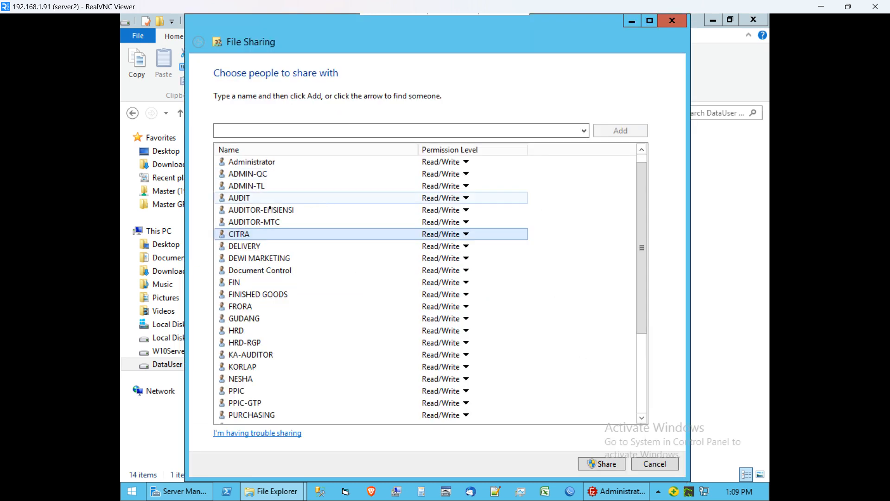
pyautogui.click(252, 247)
pyautogui.click(251, 237)
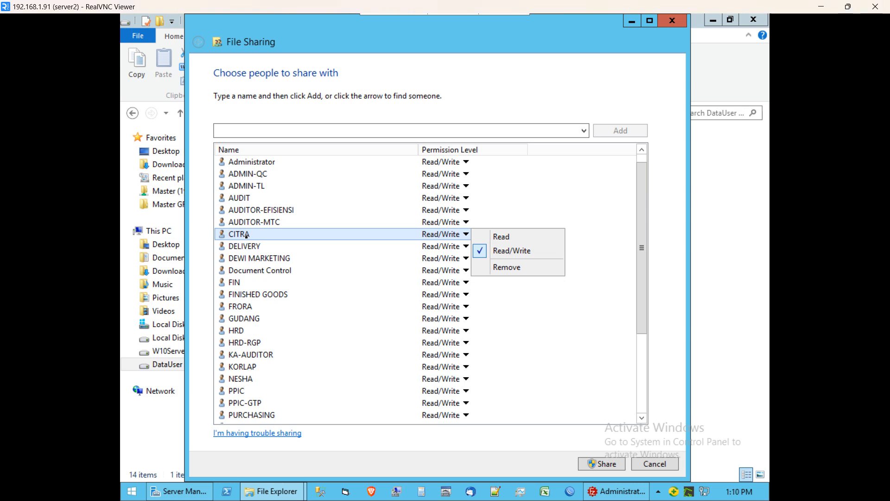
pyautogui.click(820, 6)
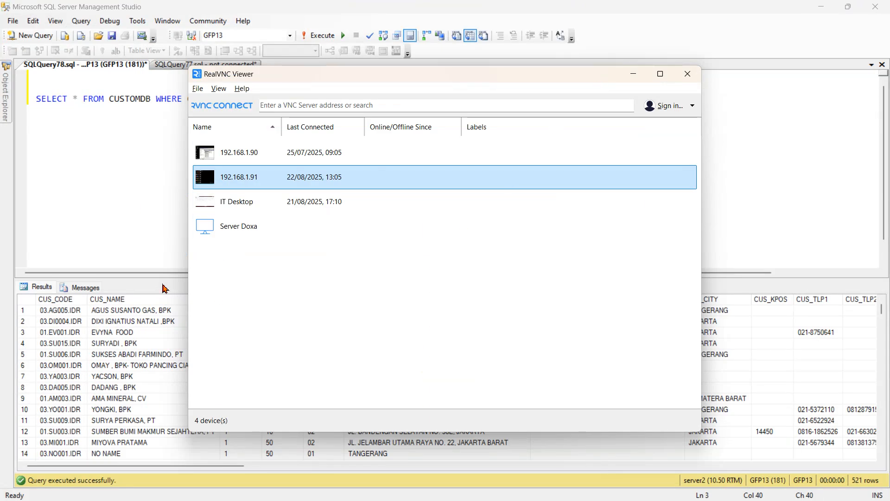
# Step: Expand the saved server2 credential under Control Panel's Manage Windows Credentials, then return to RealVNC
pyautogui.press('super+r')
pyautogui.press('Return')
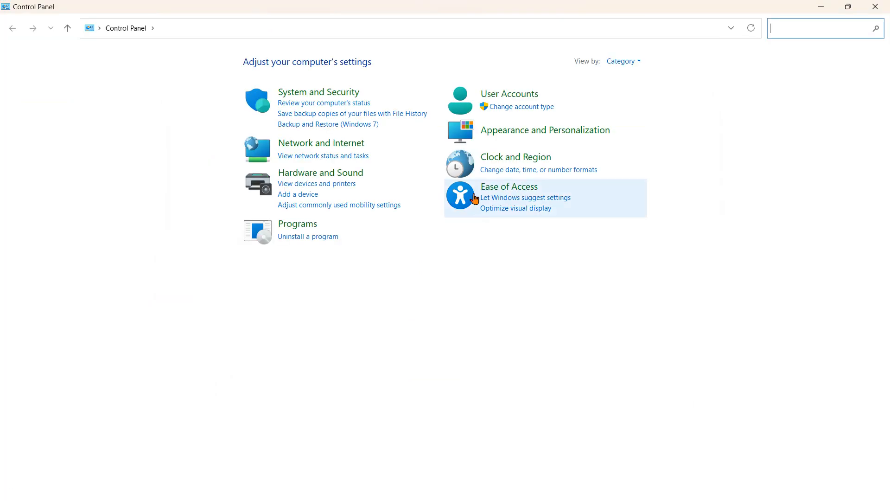
pyautogui.click(510, 94)
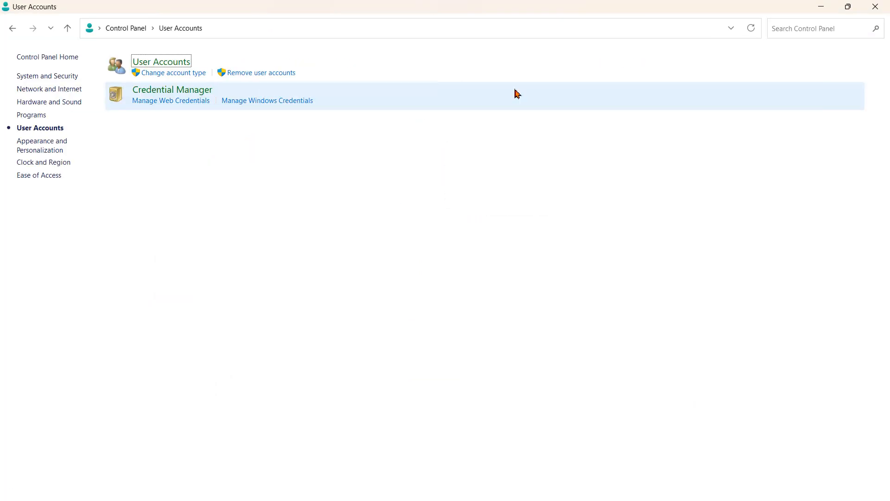
pyautogui.click(263, 101)
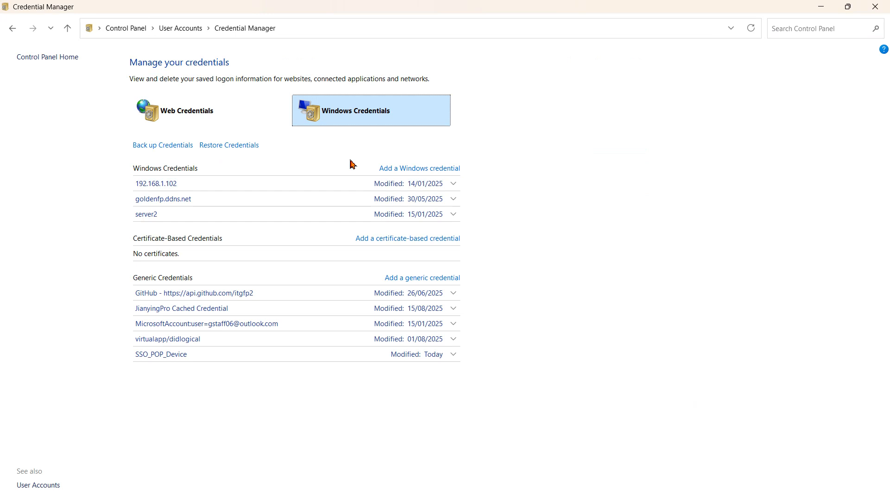
pyautogui.click(204, 218)
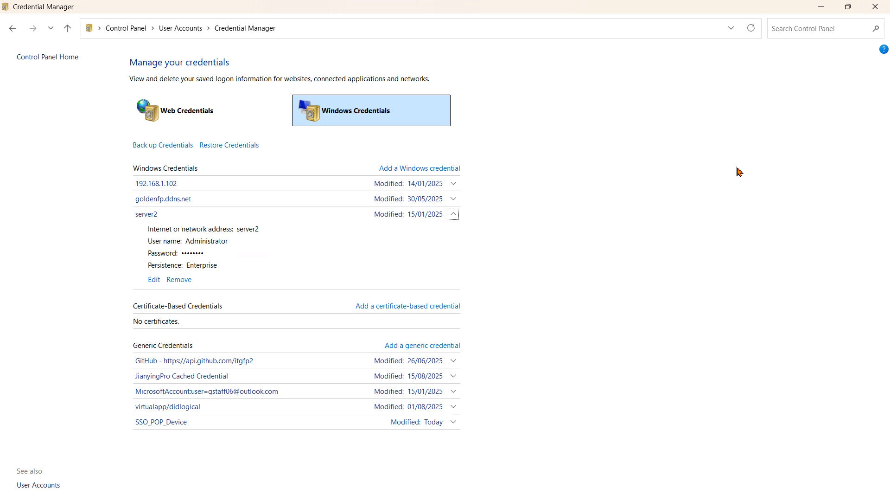
pyautogui.hotkey('alt', 'Tab')
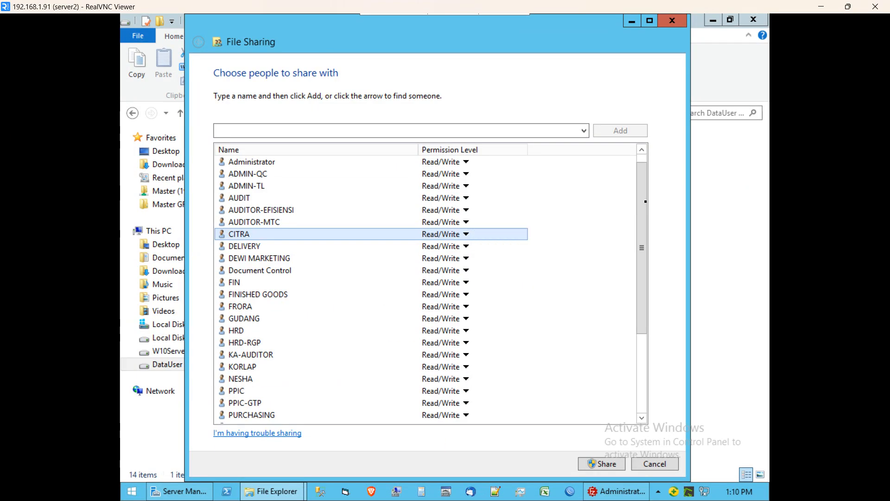
# Step: Scroll the people list and inspect the permission levels of FRORA, FIN and GUDANG
pyautogui.click(646, 202)
pyautogui.moveTo(647, 202); pyautogui.dragTo(645, 228)
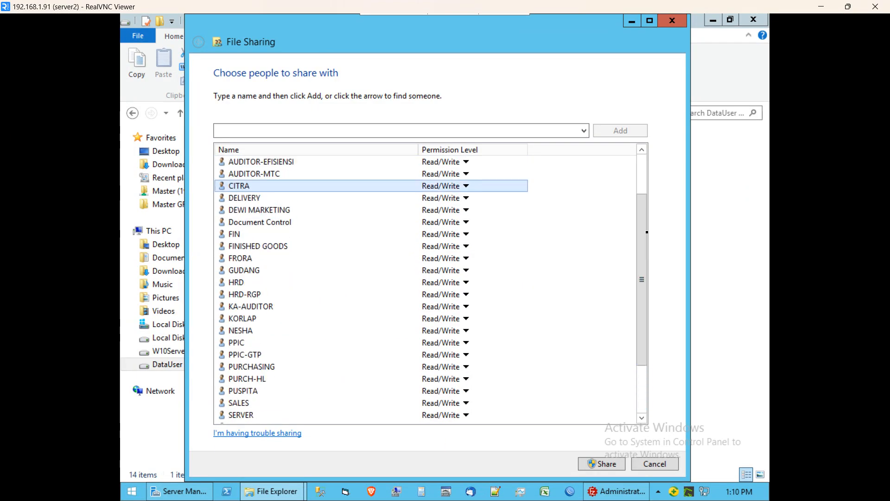
pyautogui.click(278, 261)
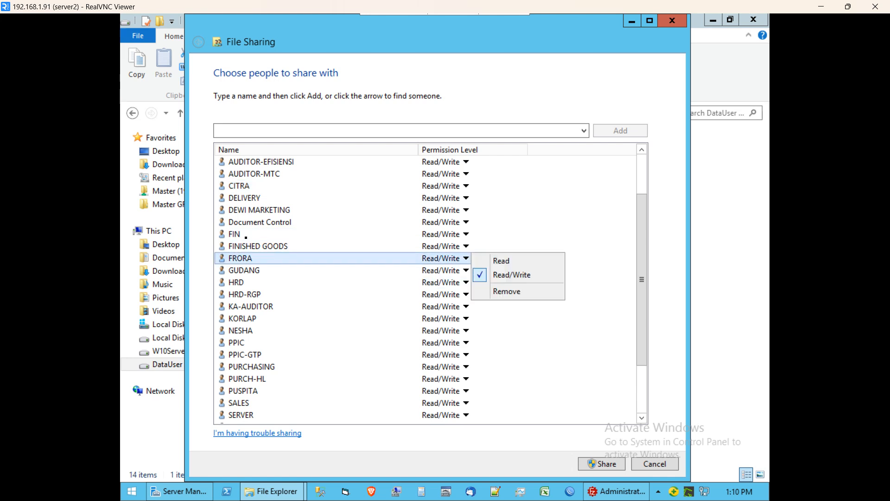
pyautogui.click(246, 236)
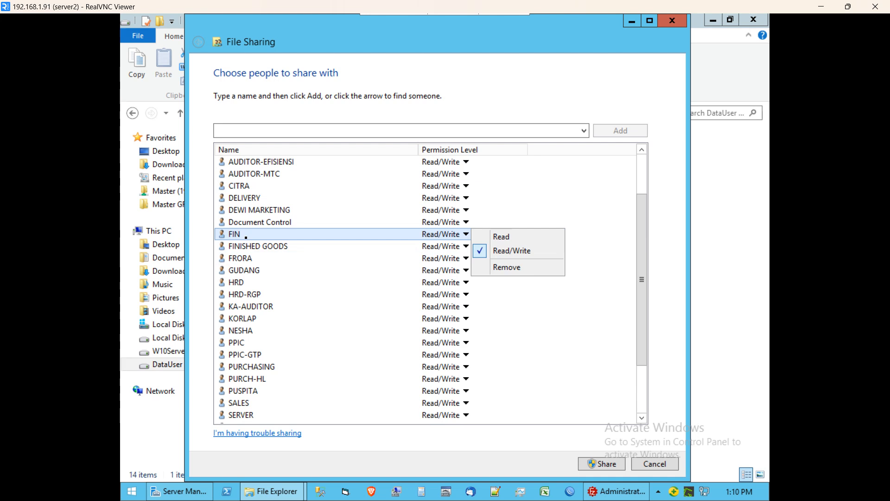
pyautogui.click(245, 257)
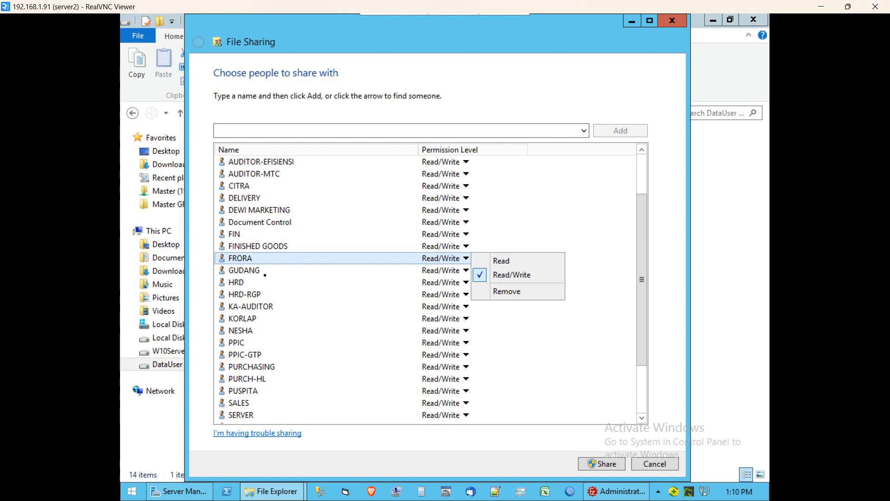
pyautogui.click(265, 273)
# Step: Inspect the HRD and HRD-RGP permission levels several times
pyautogui.click(276, 282)
pyautogui.click(288, 292)
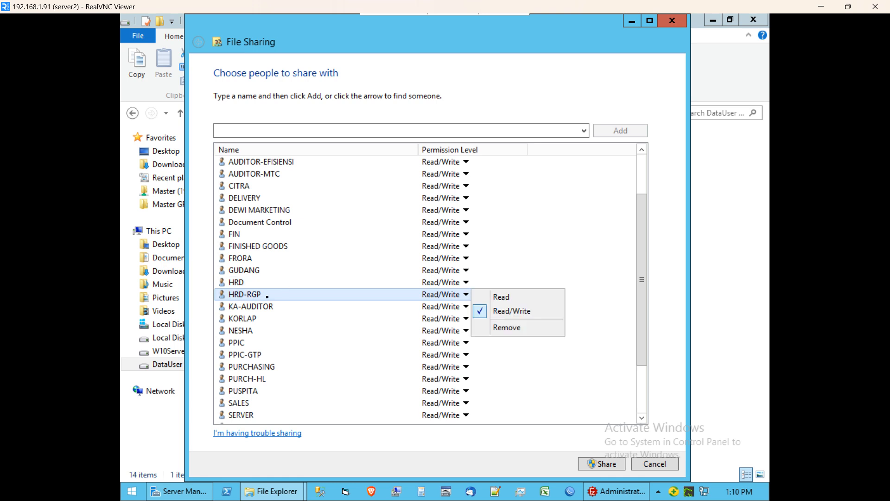
pyautogui.click(239, 287)
pyautogui.click(250, 295)
pyautogui.click(243, 282)
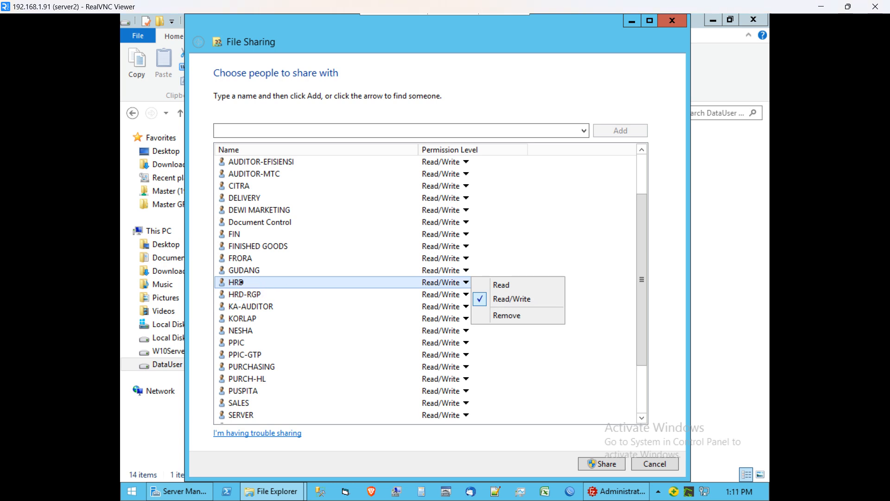
pyautogui.click(240, 292)
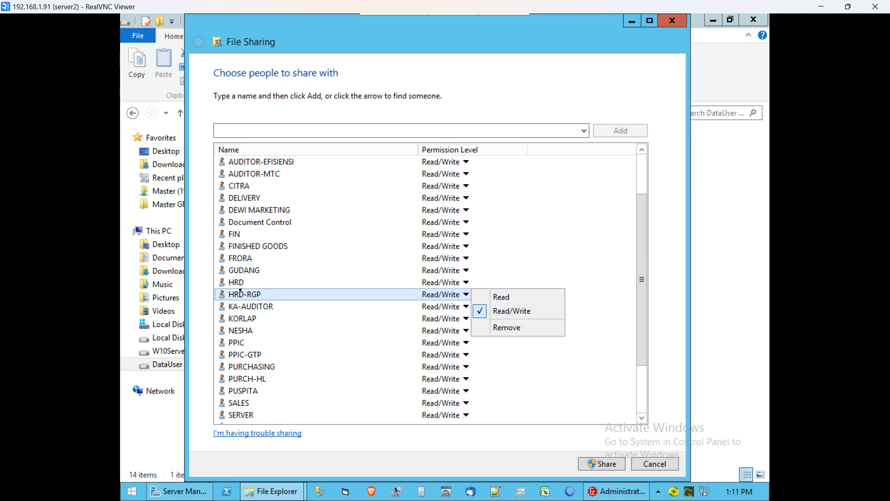
pyautogui.click(238, 283)
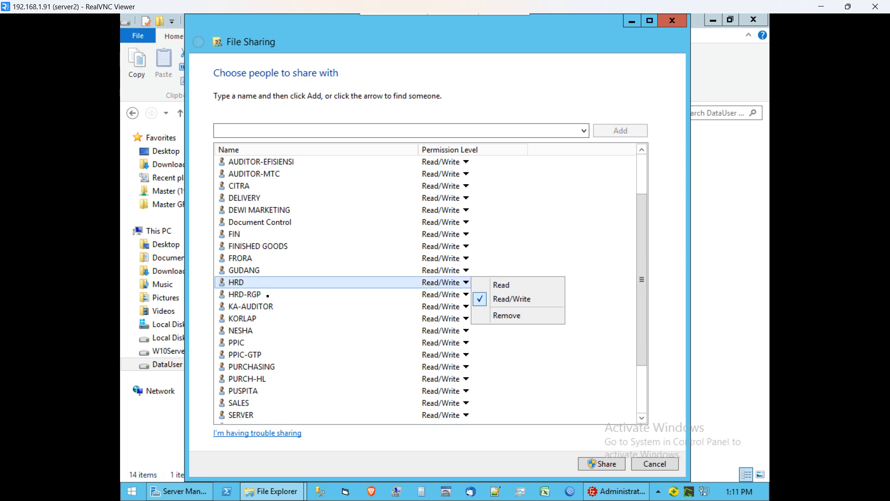
pyautogui.click(268, 295)
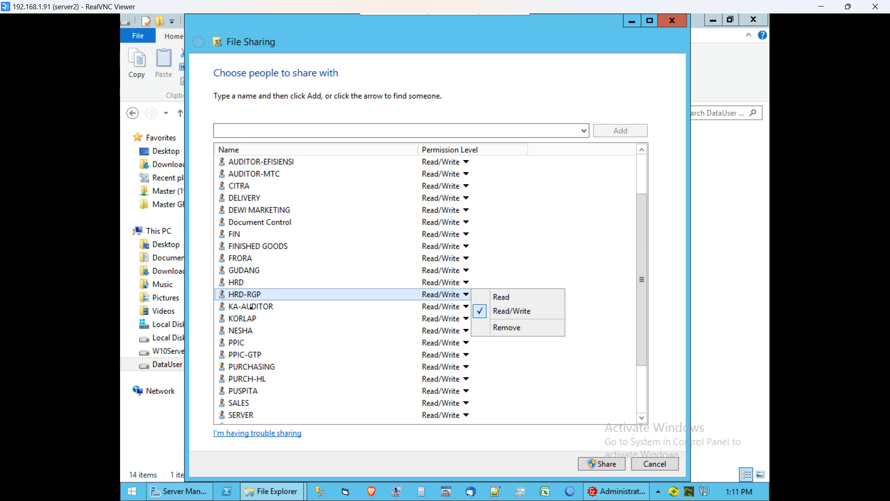
# Step: Check KA-AUDITOR, KORLAP, NESHA, PPIC and SALES permissions, then cancel without changes
pyautogui.click(251, 307)
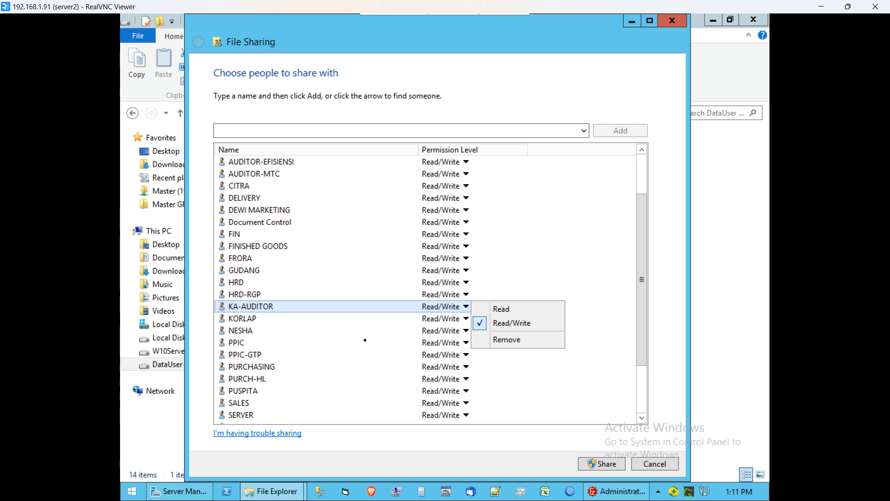
pyautogui.click(234, 331)
pyautogui.click(244, 321)
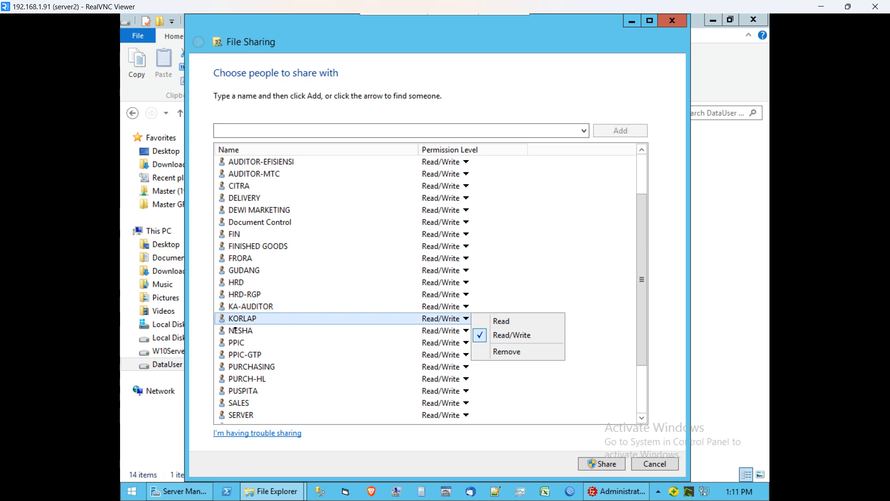
pyautogui.click(239, 332)
pyautogui.click(240, 343)
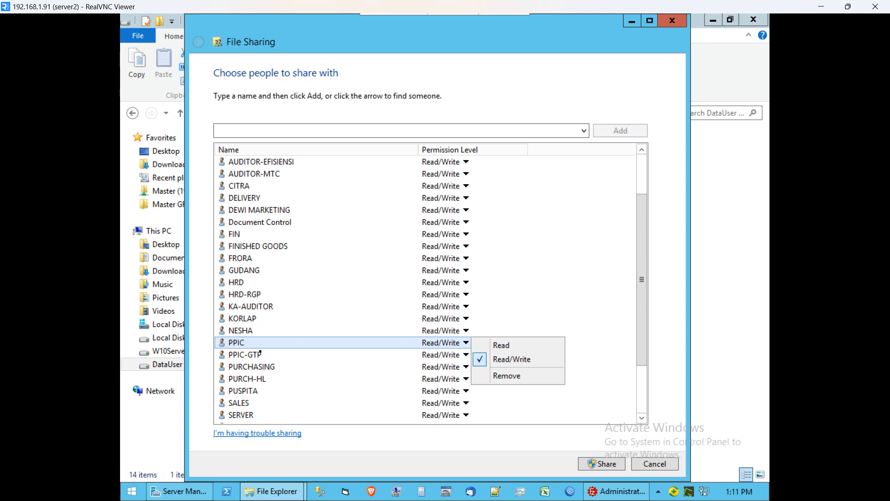
pyautogui.click(254, 405)
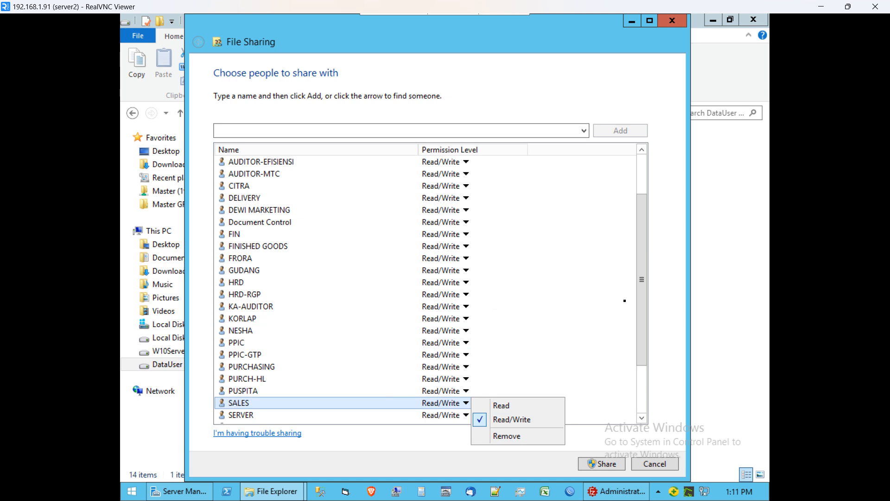
pyautogui.click(644, 462)
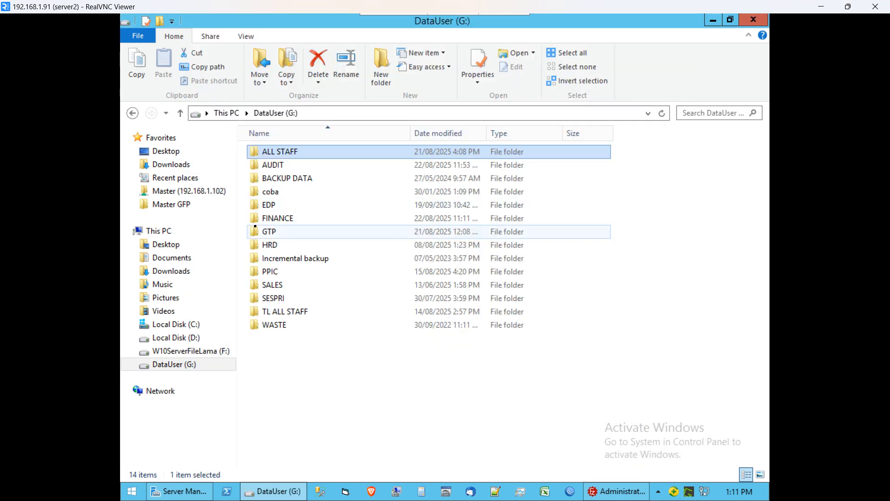
pyautogui.click(270, 219)
pyautogui.rightClick(270, 219)
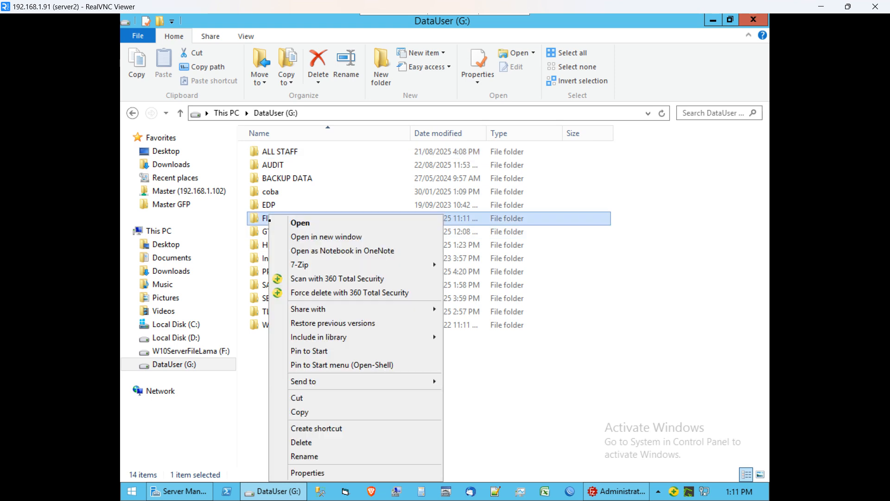
pyautogui.moveTo(368, 312)
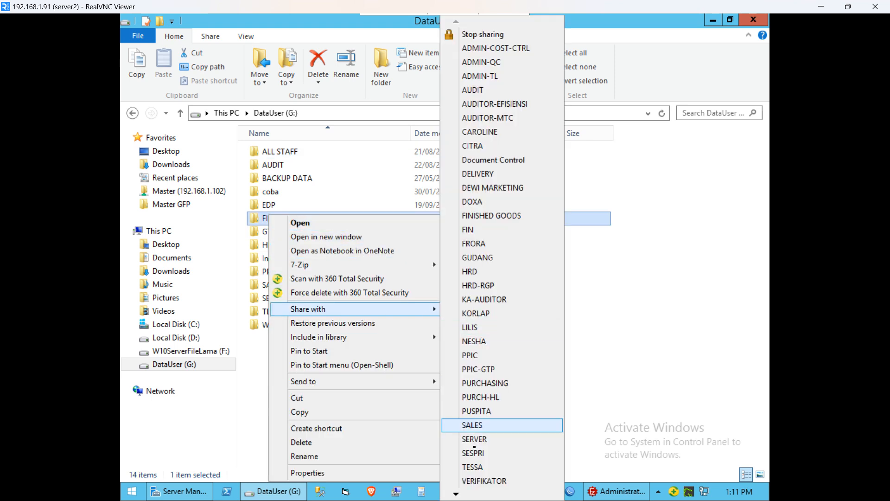
pyautogui.moveTo(473, 499)
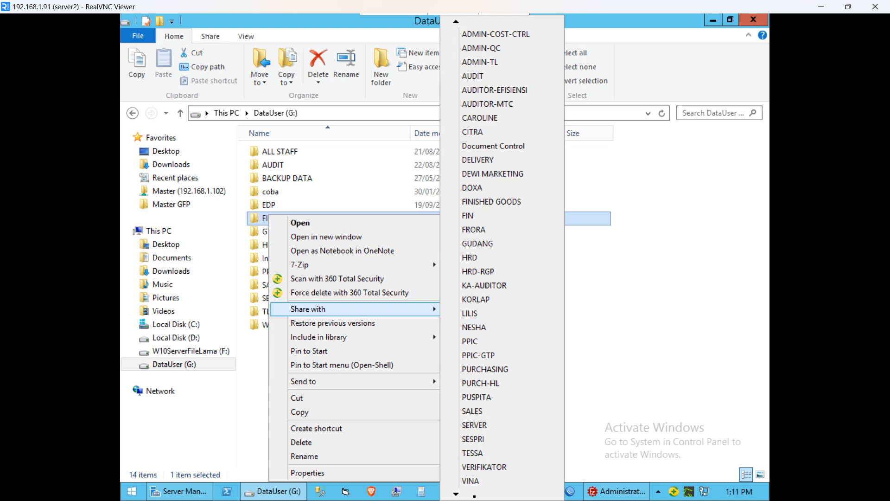
pyautogui.click(484, 469)
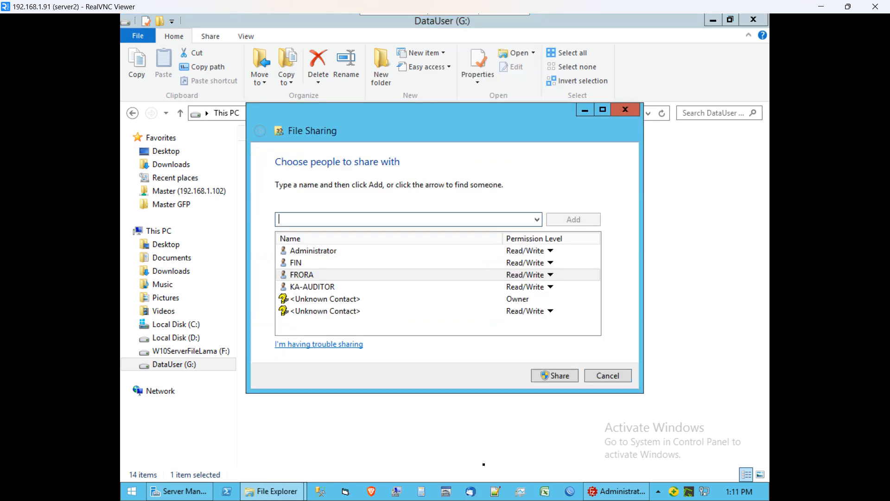
pyautogui.click(299, 262)
pyautogui.click(311, 277)
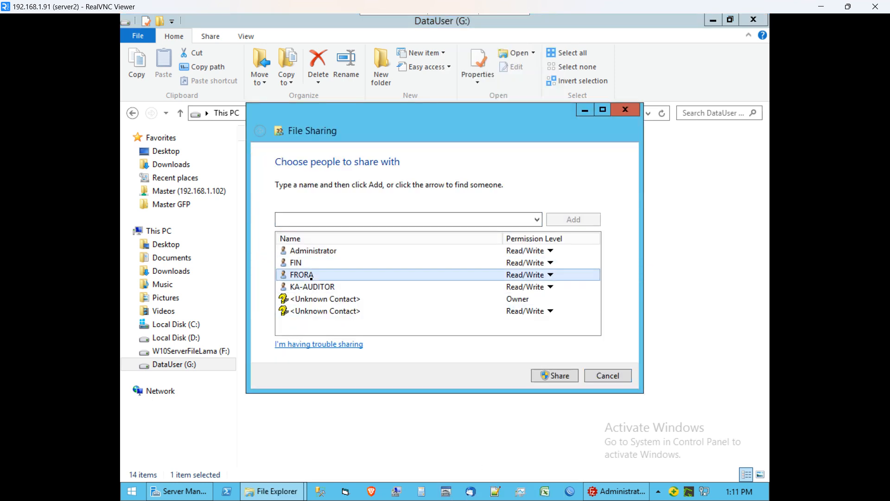
pyautogui.click(308, 287)
pyautogui.click(314, 270)
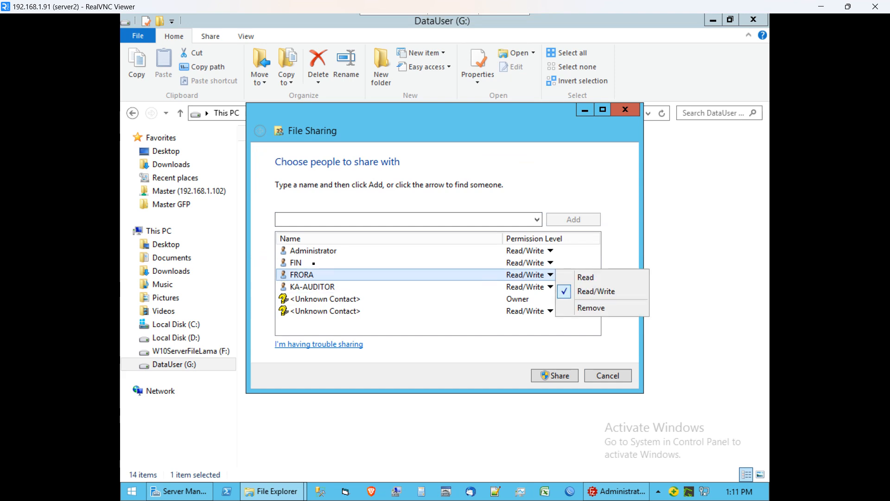
pyautogui.click(314, 263)
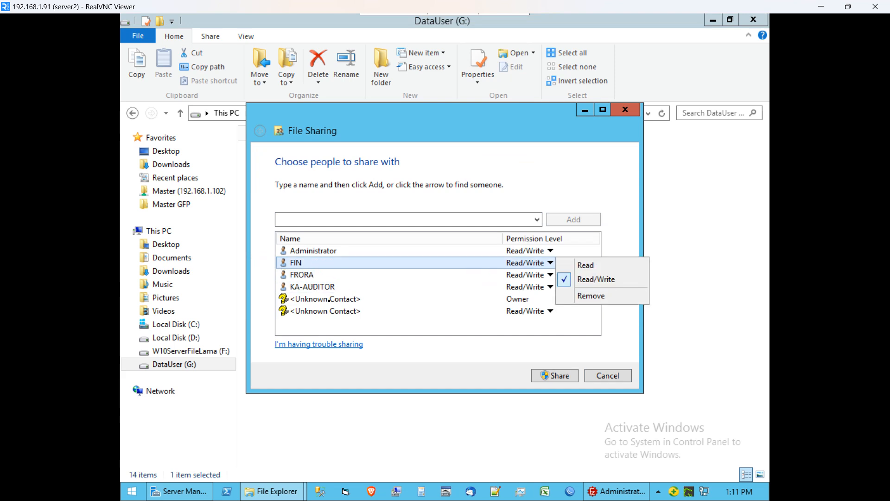
pyautogui.click(328, 300)
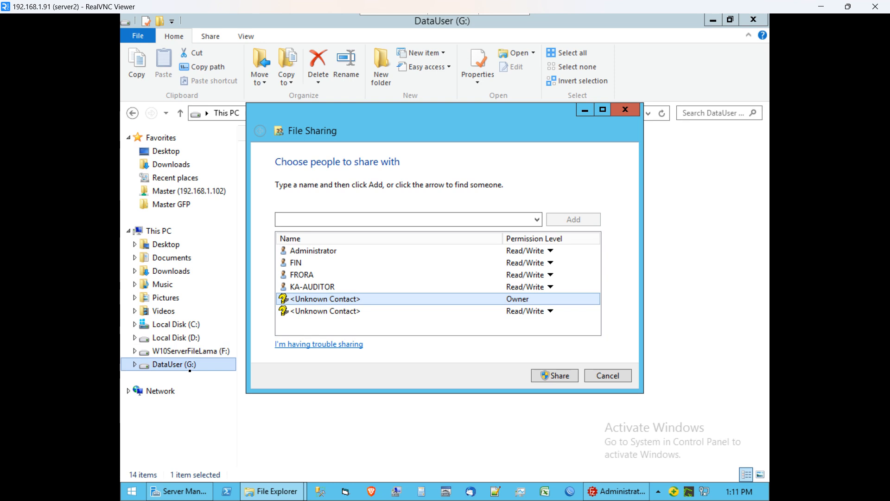
pyautogui.click(318, 311)
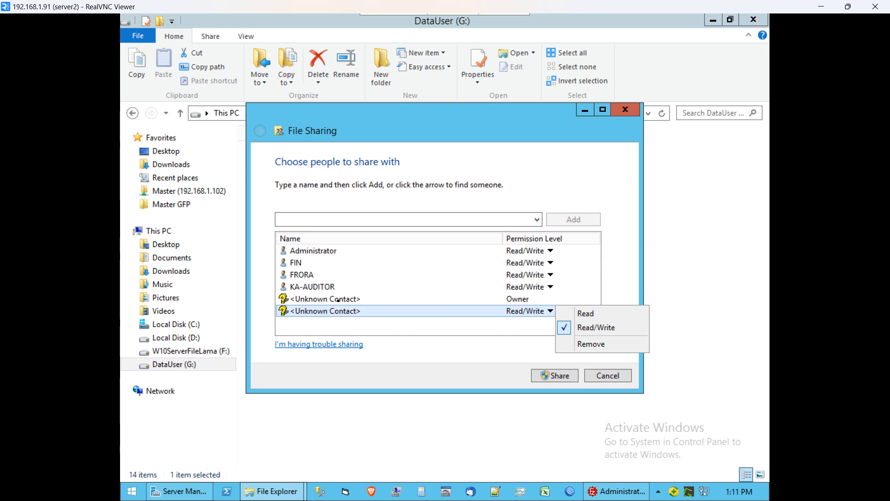
pyautogui.click(338, 300)
pyautogui.click(337, 310)
pyautogui.click(338, 301)
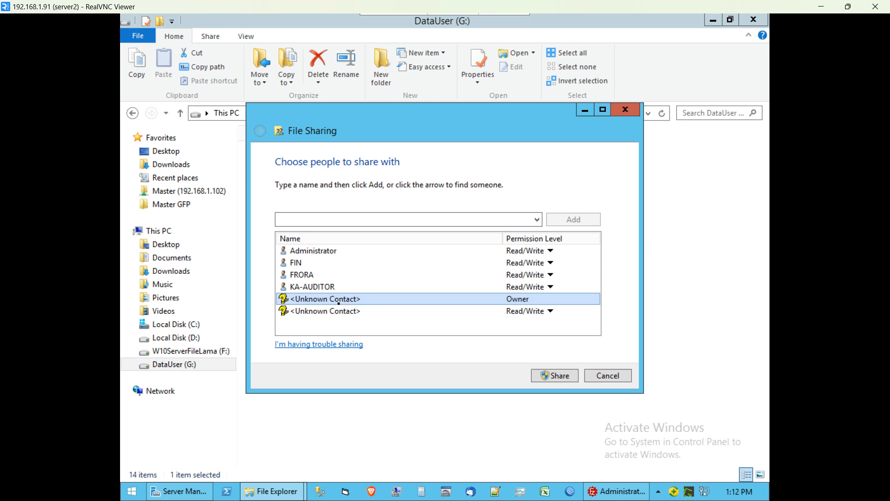
pyautogui.click(625, 110)
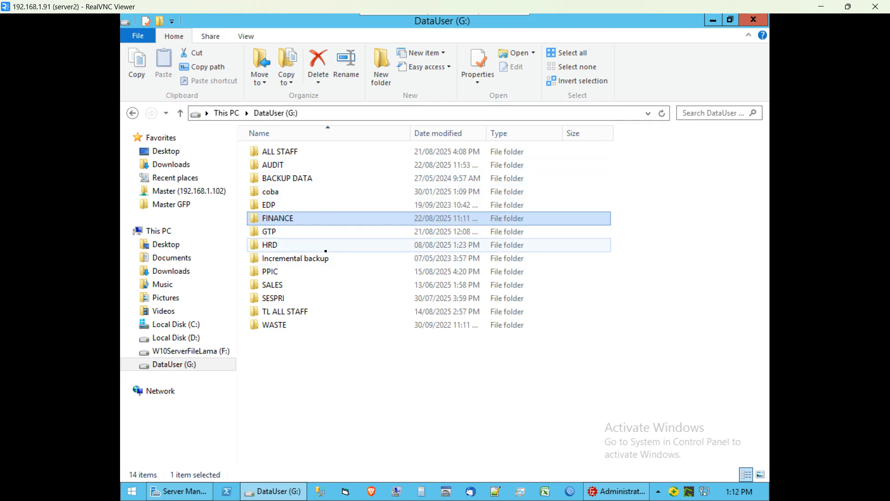
# Step: Look inside the AUDIT folder, then go back and open the HRD folder
pyautogui.doubleClick(290, 165)
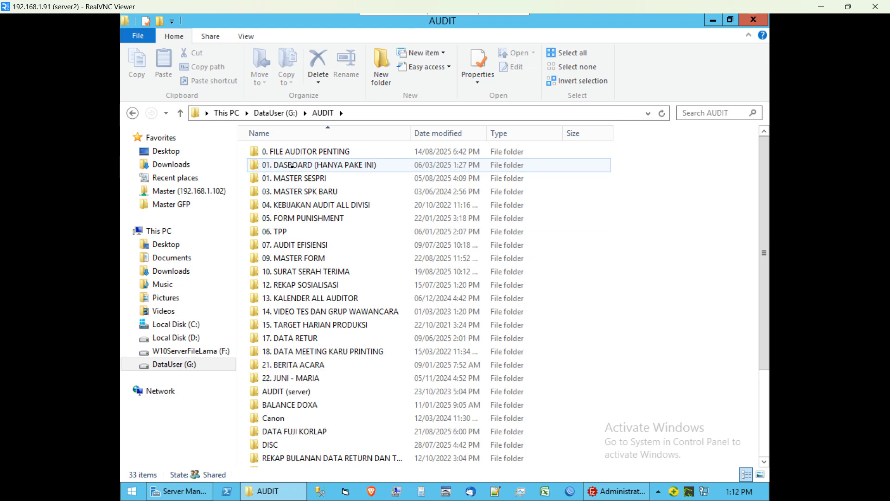
pyautogui.click(276, 113)
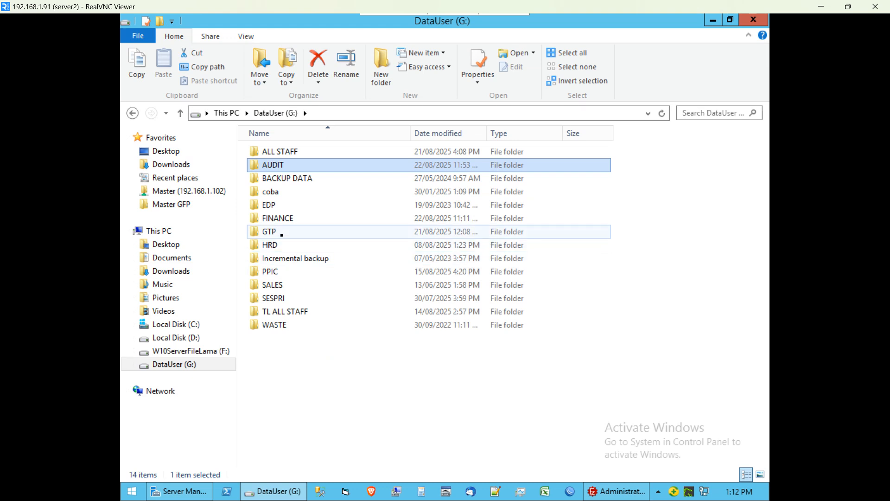
pyautogui.doubleClick(281, 245)
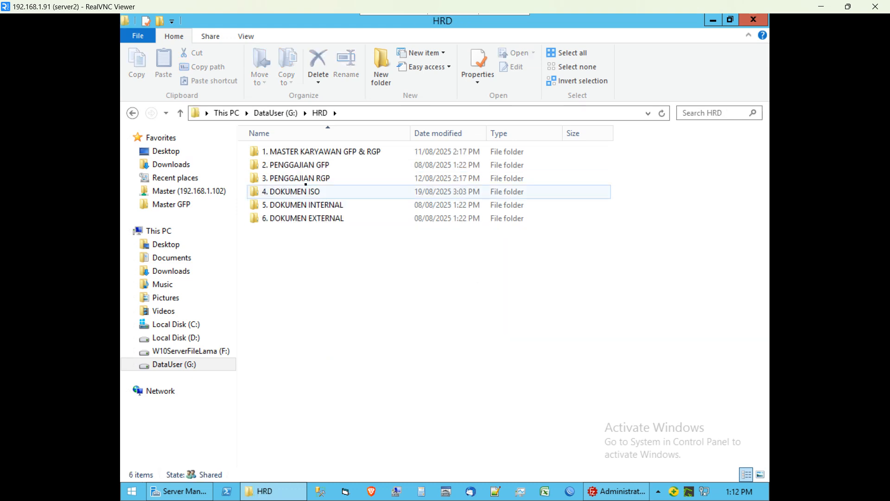
# Step: Open Share with > Specific people for the 3. PENGGAJIAN RGP folder
pyautogui.click(306, 180)
pyautogui.rightClick(306, 180)
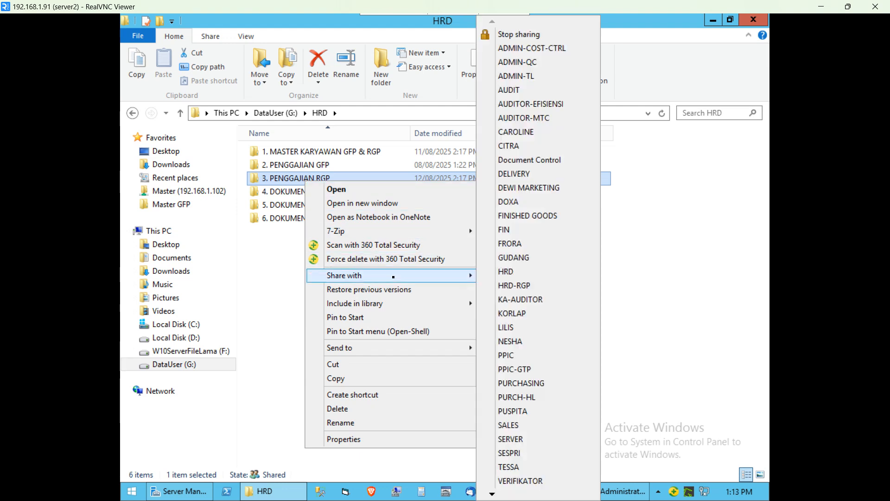
pyautogui.moveTo(404, 276)
pyautogui.moveTo(536, 496)
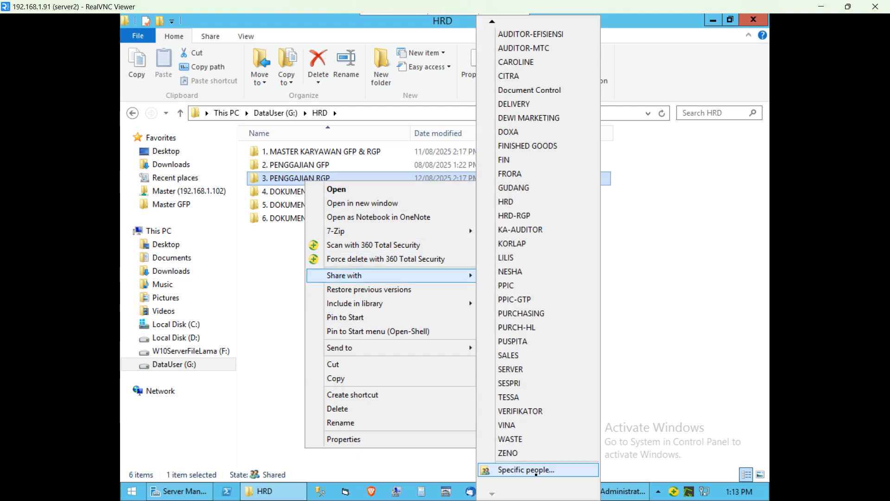
pyautogui.click(536, 475)
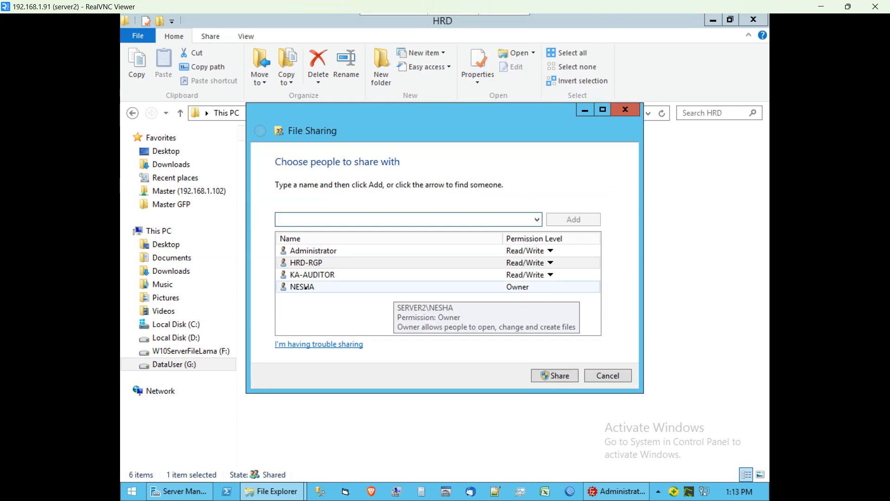
# Step: Review the KA-AUDITOR, HRD-RGP and Administrator permission levels, then cancel unchanged
pyautogui.click(307, 274)
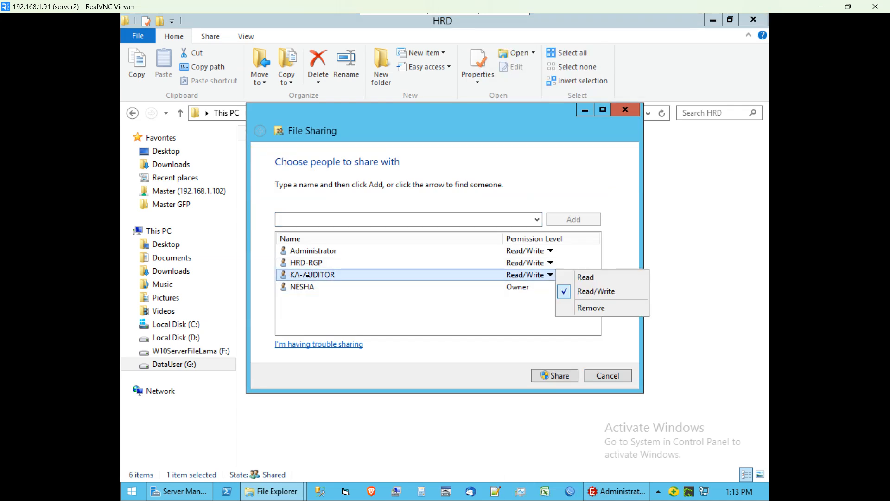
pyautogui.click(320, 263)
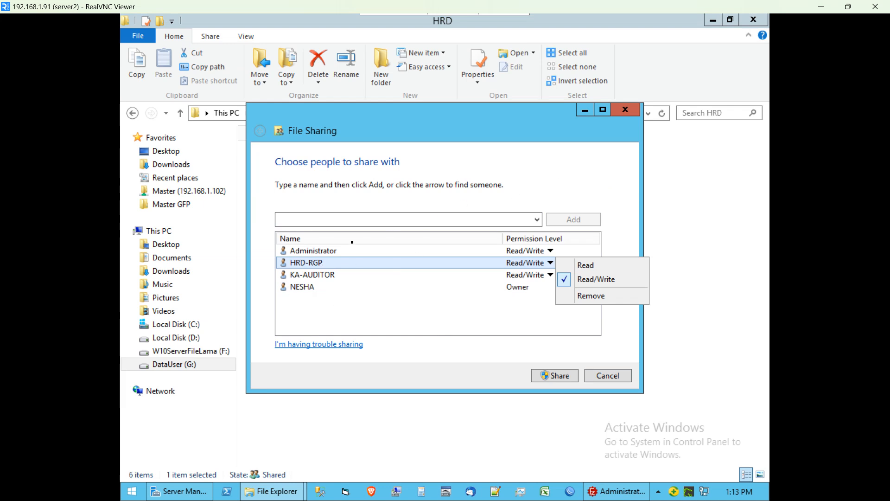
pyautogui.click(323, 247)
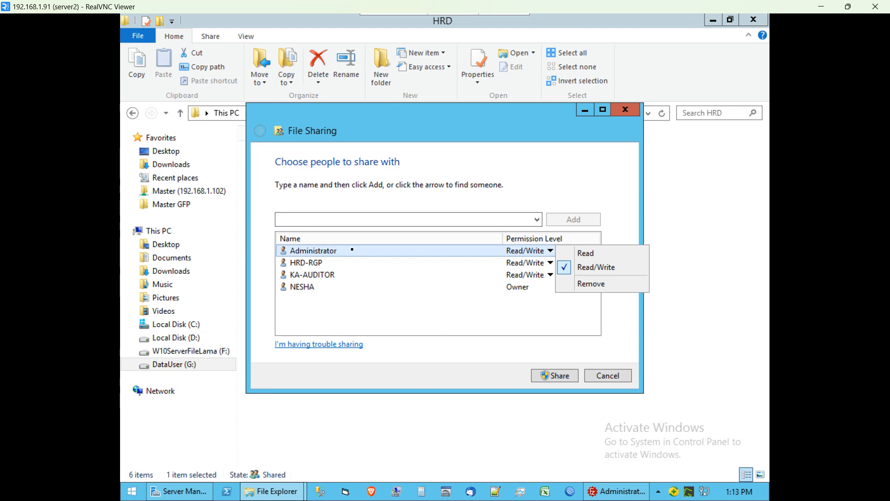
pyautogui.click(607, 375)
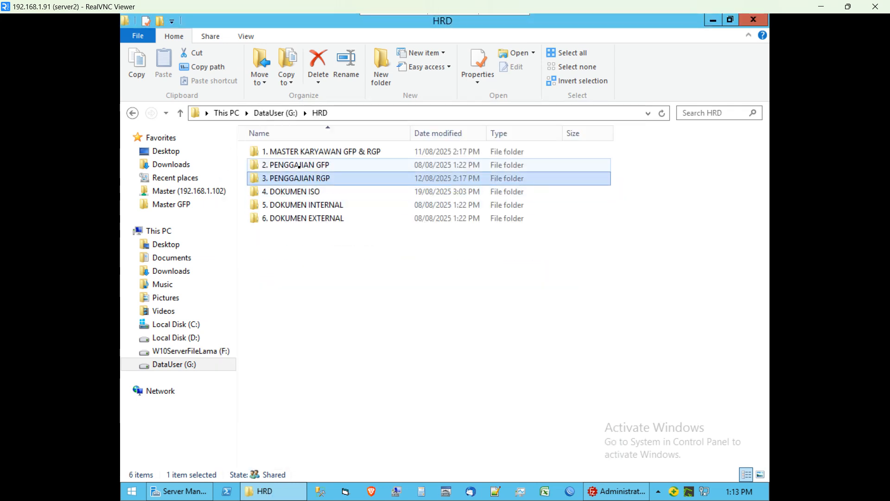
# Step: Open the Specific people sharing settings for the 1. MASTER KARYAWAN GFP & RGP folder
pyautogui.rightClick(301, 152)
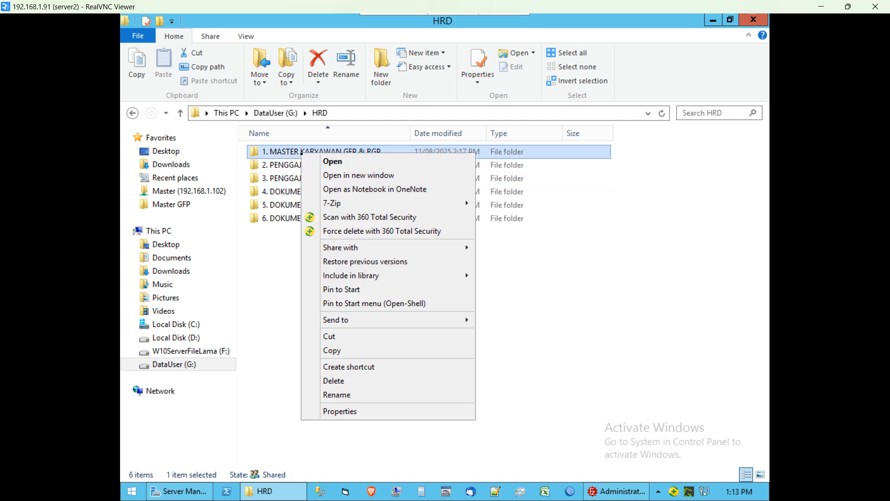
pyautogui.click(215, 39)
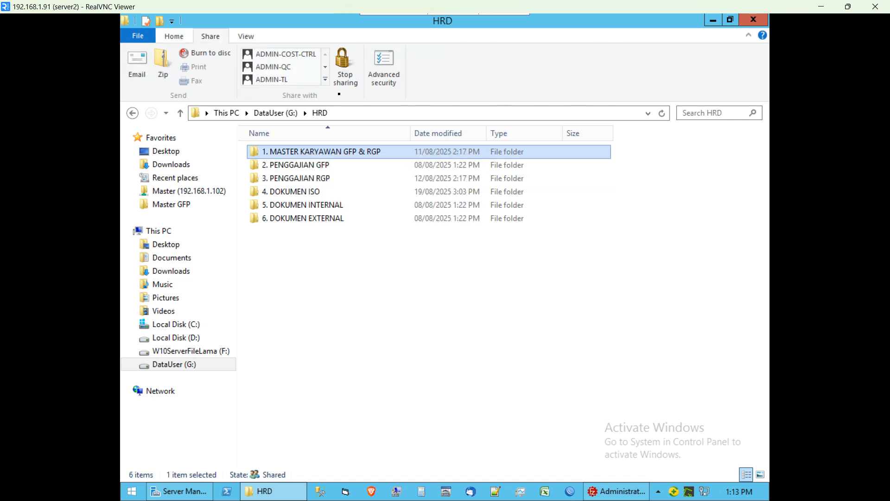
pyautogui.click(325, 79)
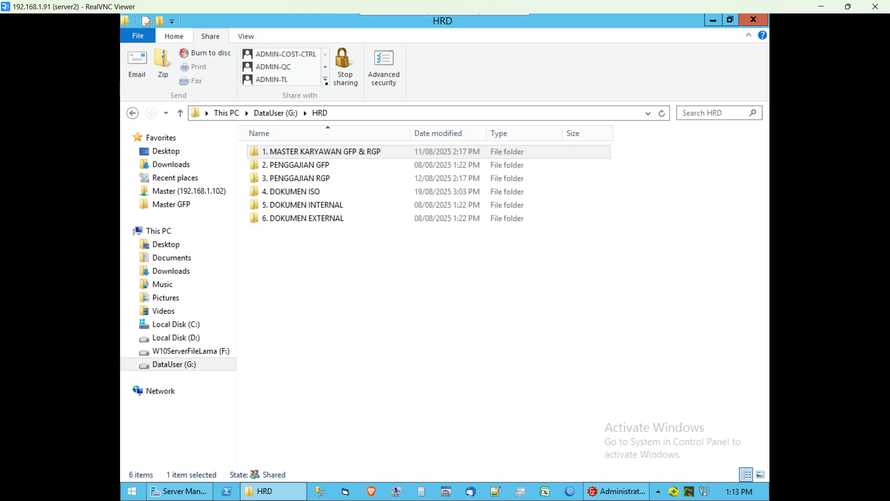
pyautogui.scroll(-1, 317, 140)
pyautogui.scroll(-1, 318, 140)
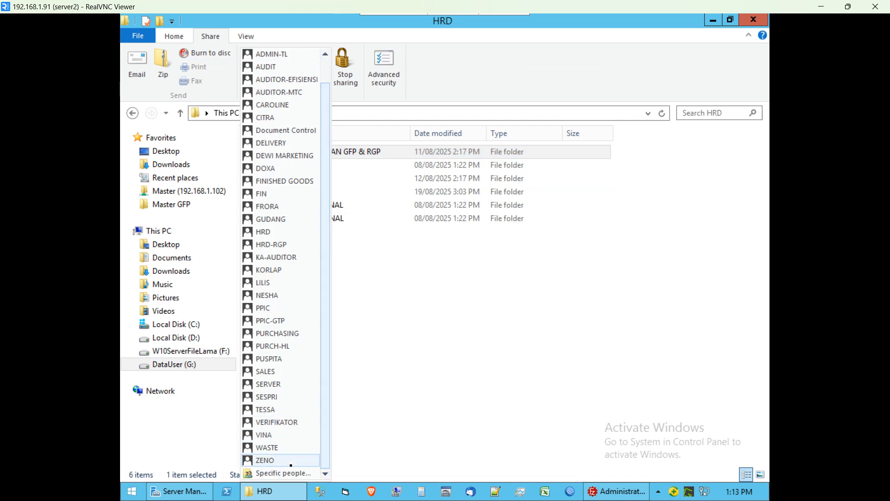
pyautogui.click(284, 473)
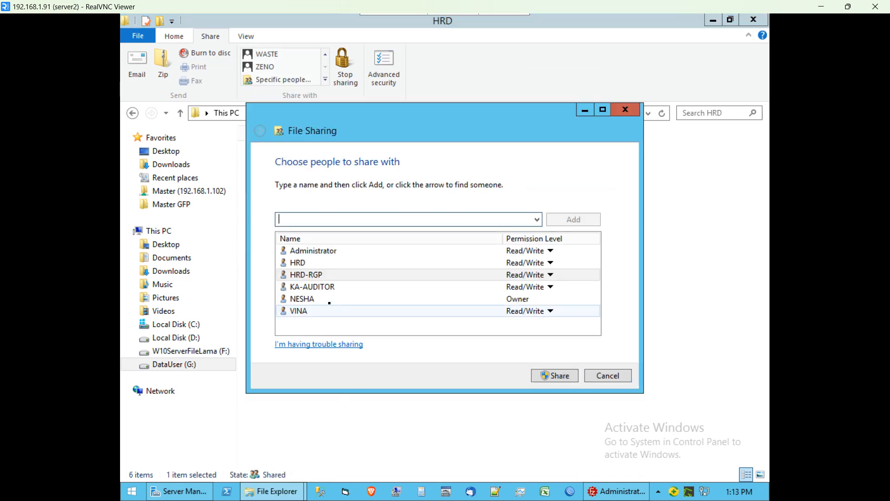
# Step: Check the HRD and HRD-RGP permission levels, cancel unchanged, and return to DataUser (G:)
pyautogui.click(314, 275)
pyautogui.click(310, 263)
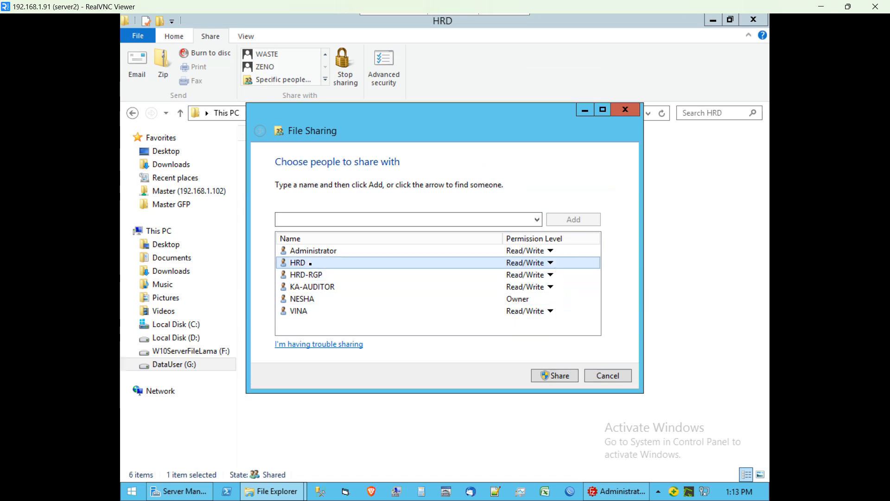
pyautogui.click(311, 274)
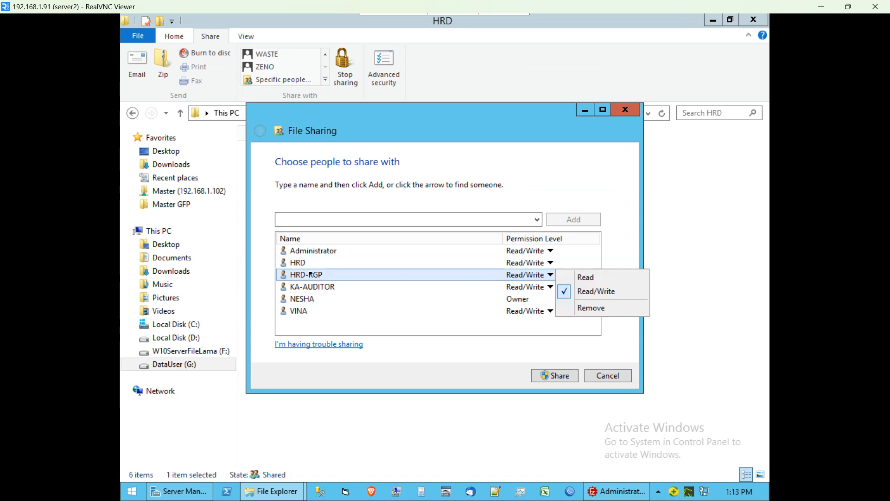
pyautogui.click(308, 264)
pyautogui.click(309, 264)
pyautogui.click(309, 264)
pyautogui.click(309, 263)
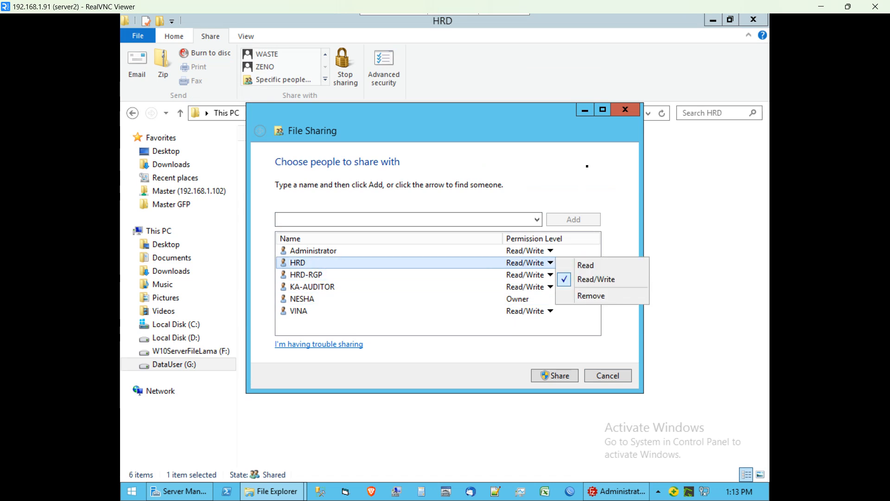
pyautogui.click(622, 116)
pyautogui.click(277, 113)
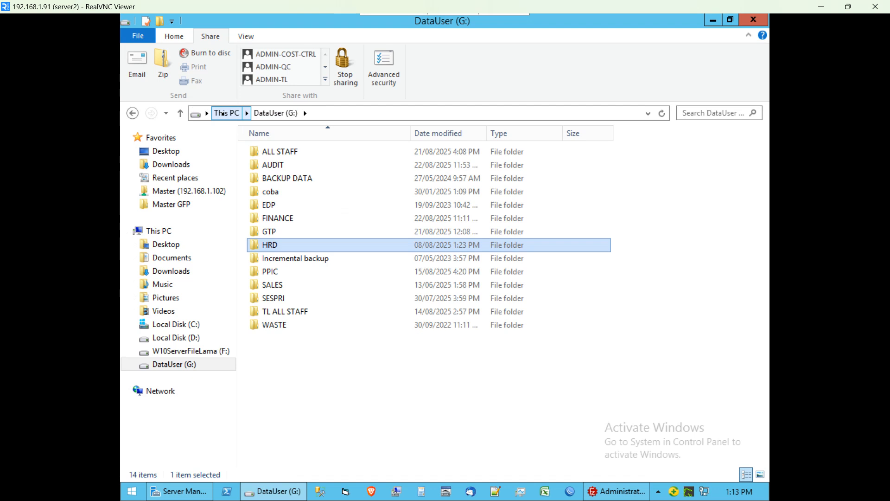
# Step: Open the PPIC folder from the DataUser (G:) folder list
pyautogui.click(222, 113)
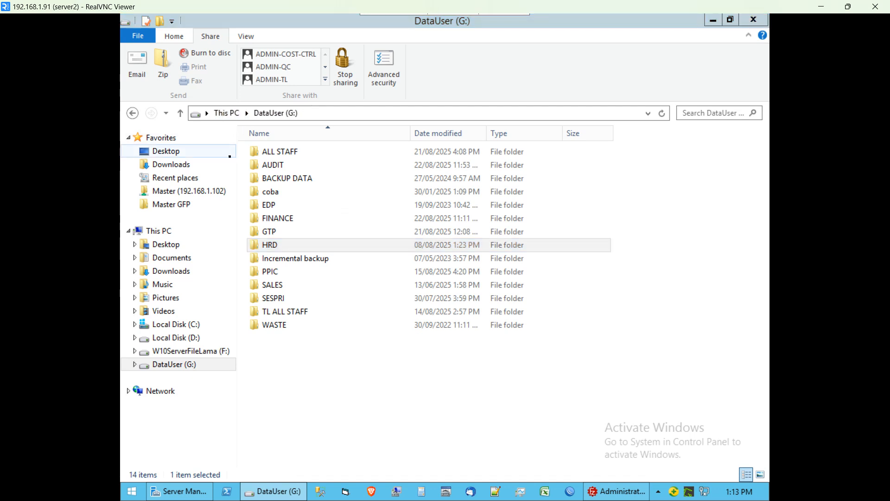
pyautogui.click(369, 242)
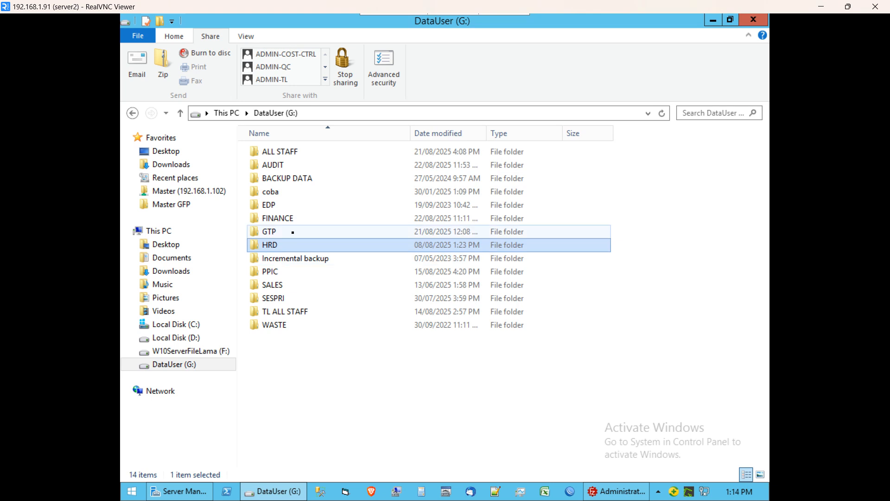
pyautogui.doubleClick(271, 272)
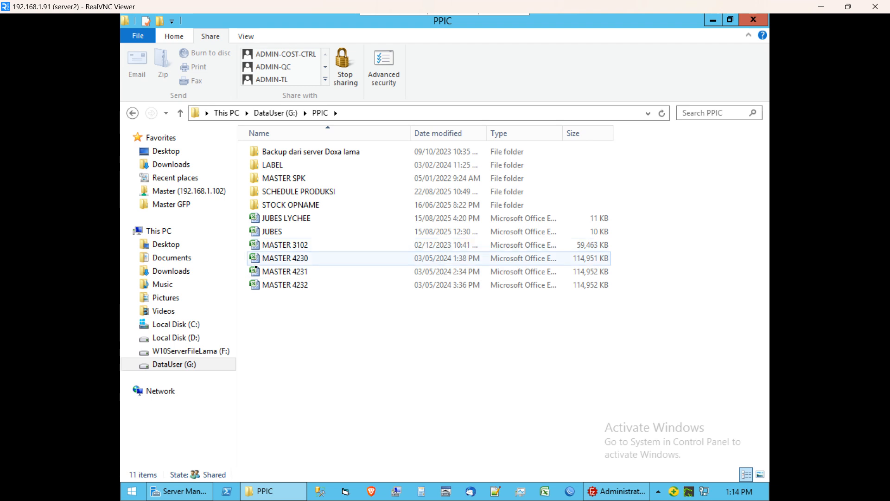
# Step: Minimize the PPIC window and launch Computer Management with compmgmt.msc from Run
pyautogui.click(712, 20)
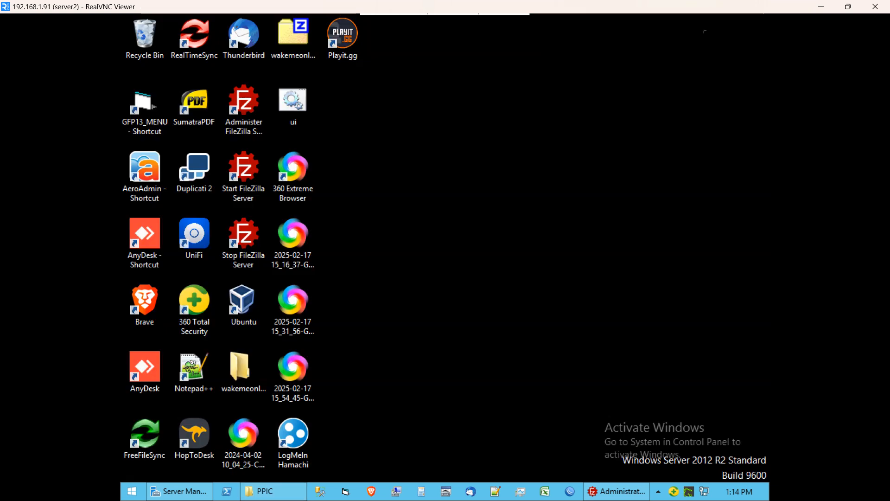
pyautogui.click(132, 491)
pyautogui.click(167, 440)
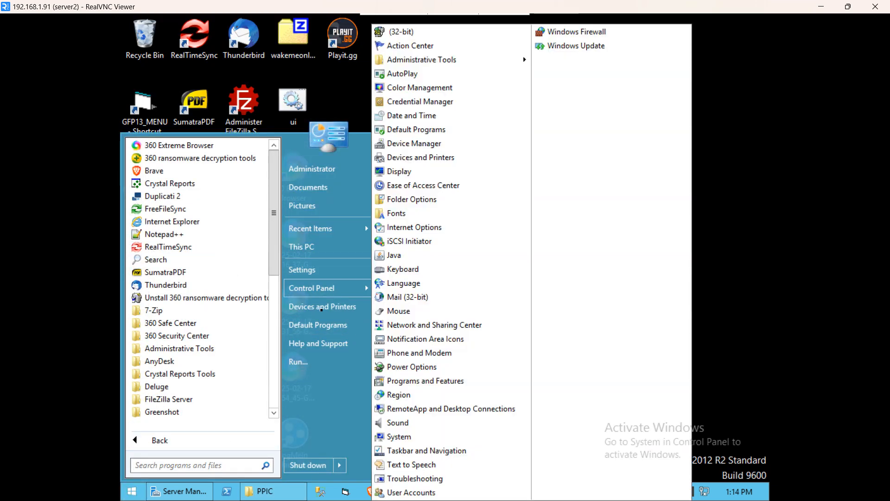
pyautogui.press('super+r')
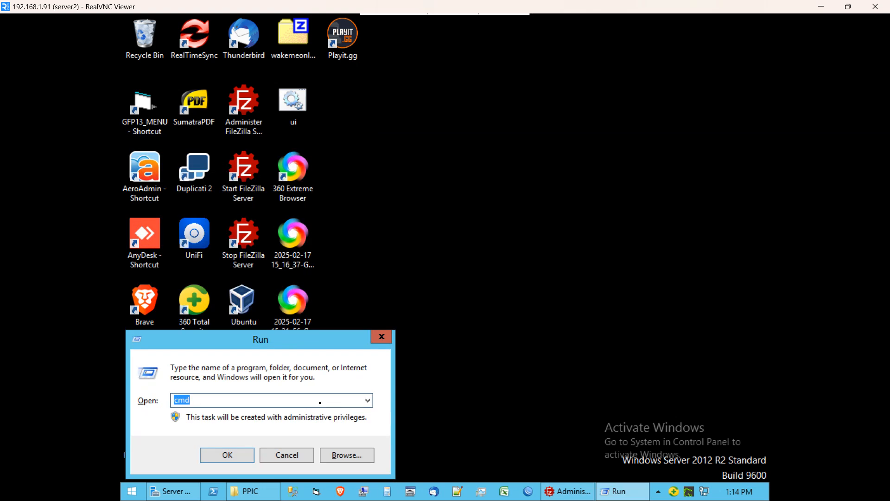
pyautogui.write('compmgmt.msc')
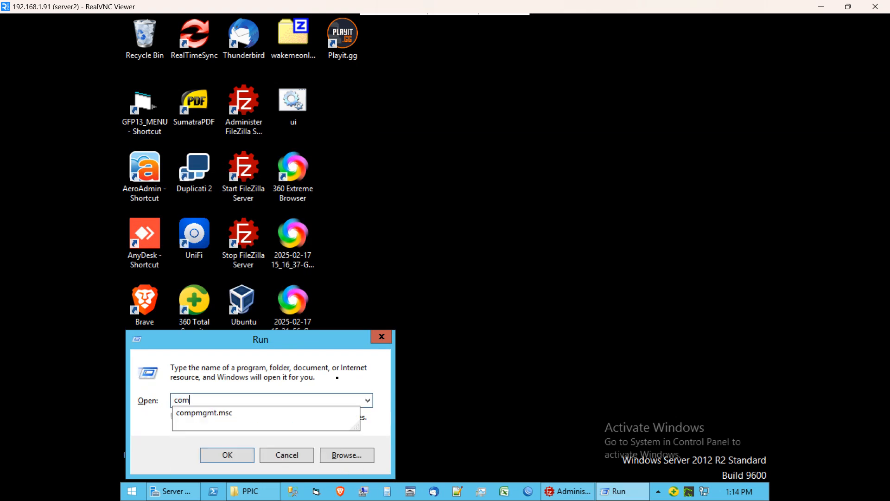
pyautogui.press('Return')
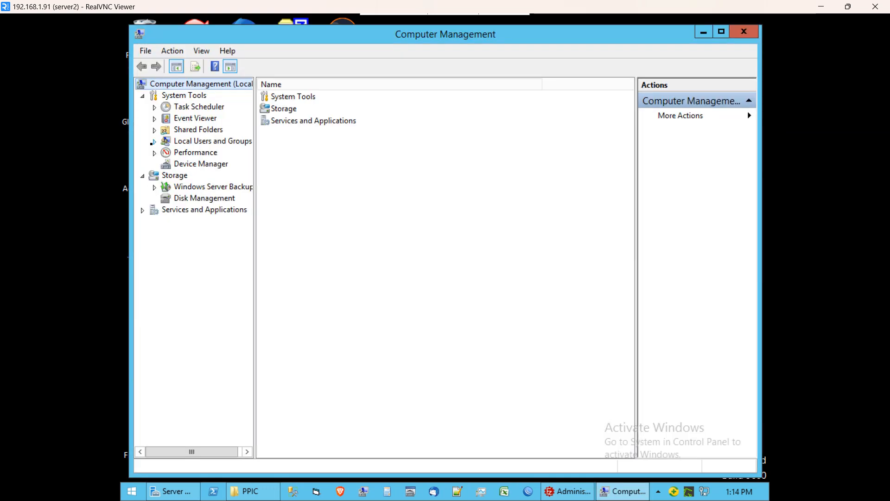
# Step: Expand Local Users and Groups and list the Users accounts
pyautogui.click(154, 141)
pyautogui.click(195, 153)
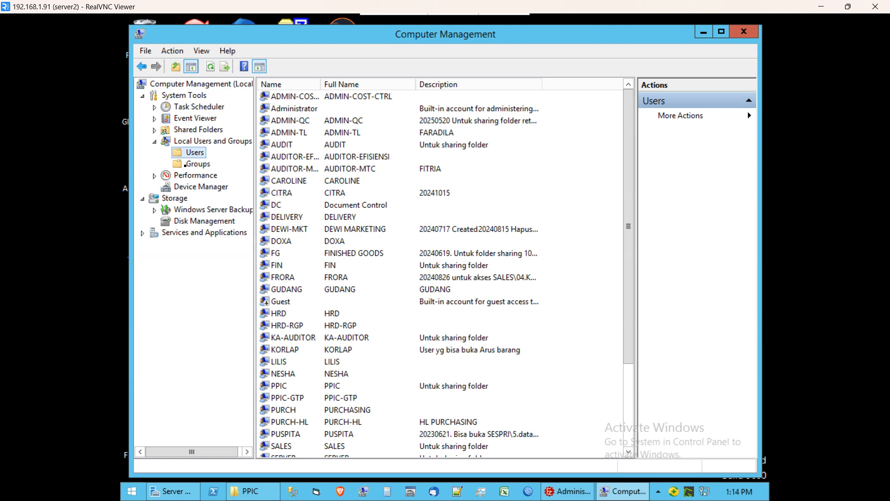
pyautogui.rightClick(389, 241)
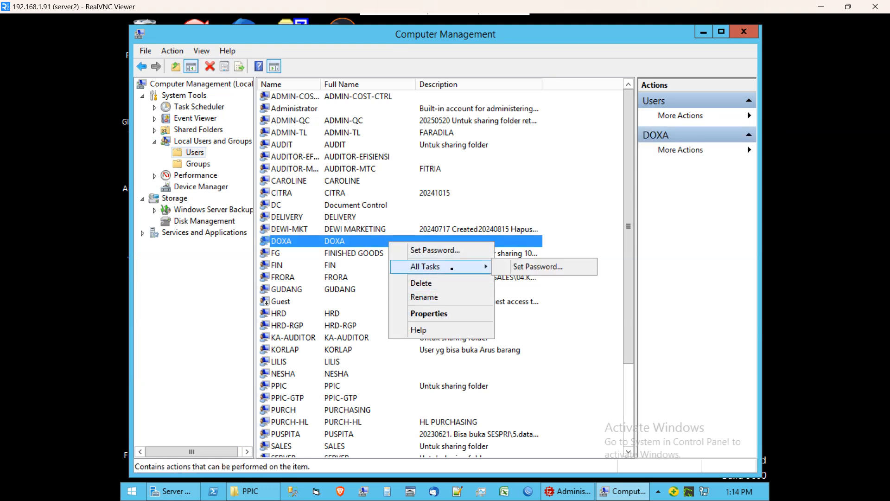
pyautogui.click(610, 267)
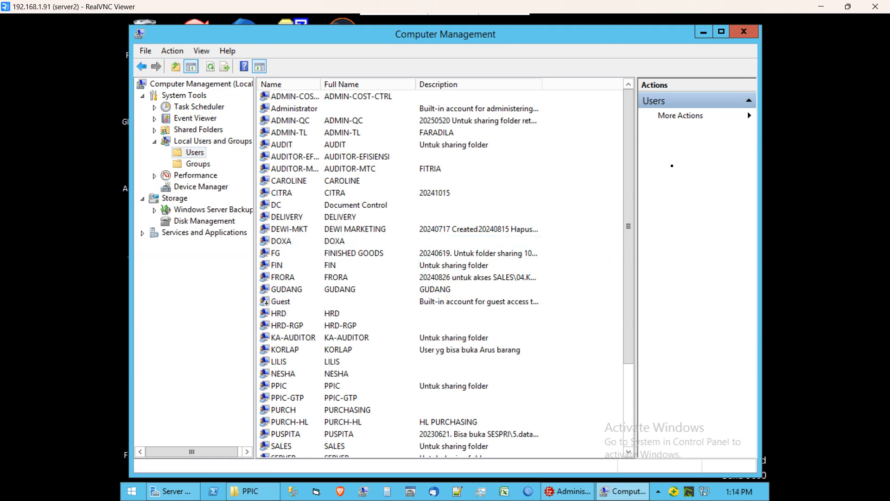
# Step: Open the New User form from More Actions, then cancel it
pyautogui.click(685, 116)
pyautogui.click(713, 116)
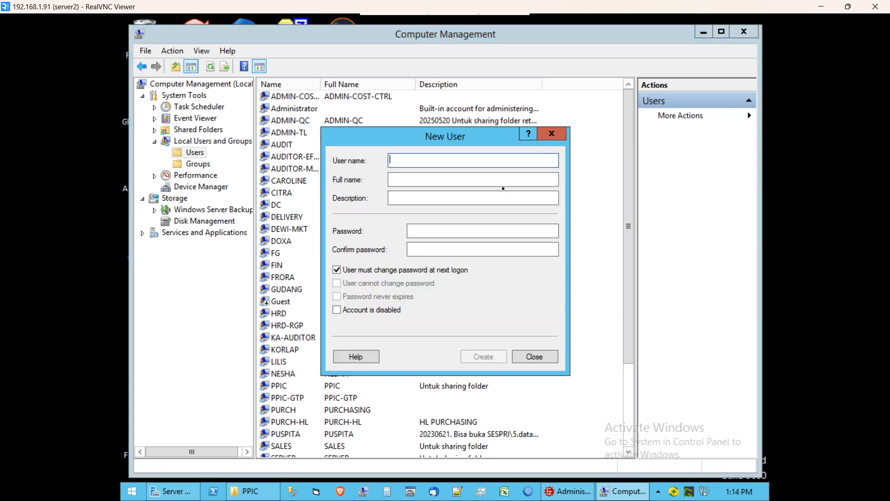
pyautogui.click(447, 234)
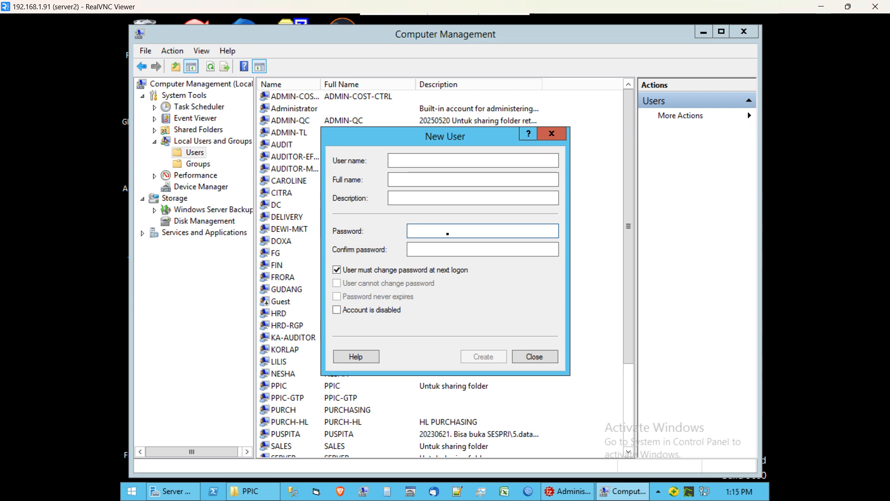
pyautogui.click(551, 134)
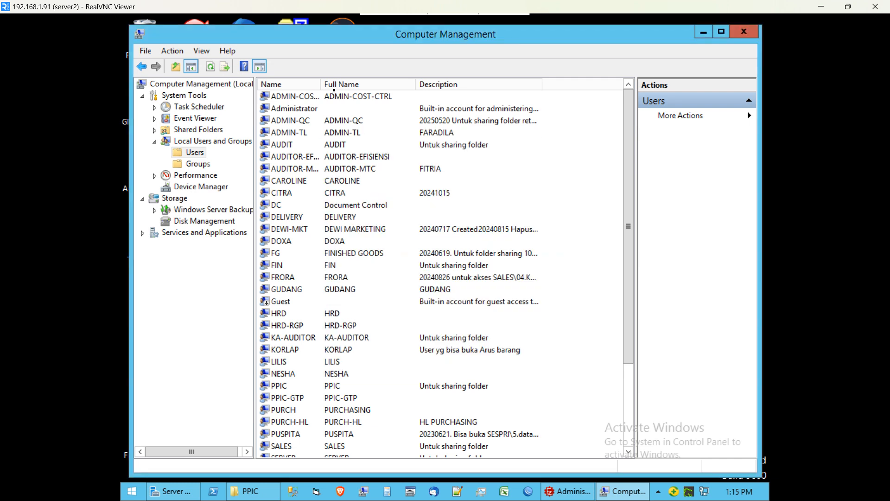
# Step: Auto-fit the Name column so full account names are visible
pyautogui.doubleClick(322, 85)
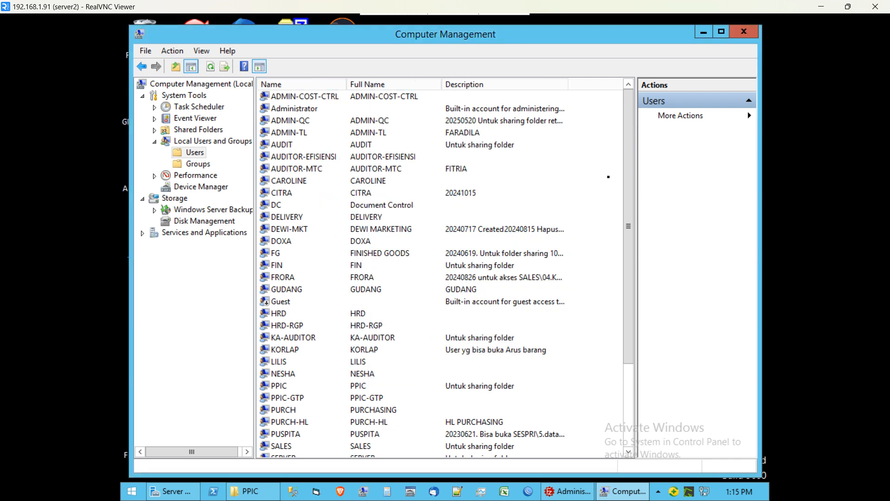
pyautogui.moveTo(625, 192); pyautogui.dragTo(625, 255)
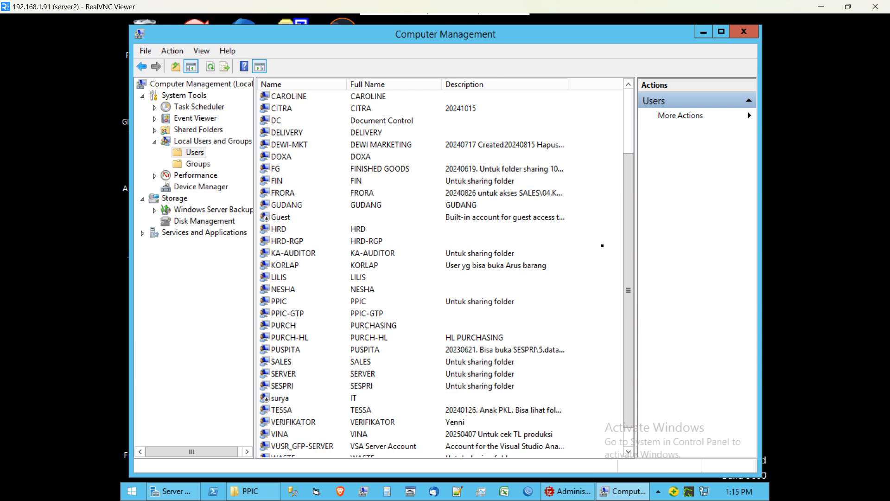
pyautogui.moveTo(427, 7)
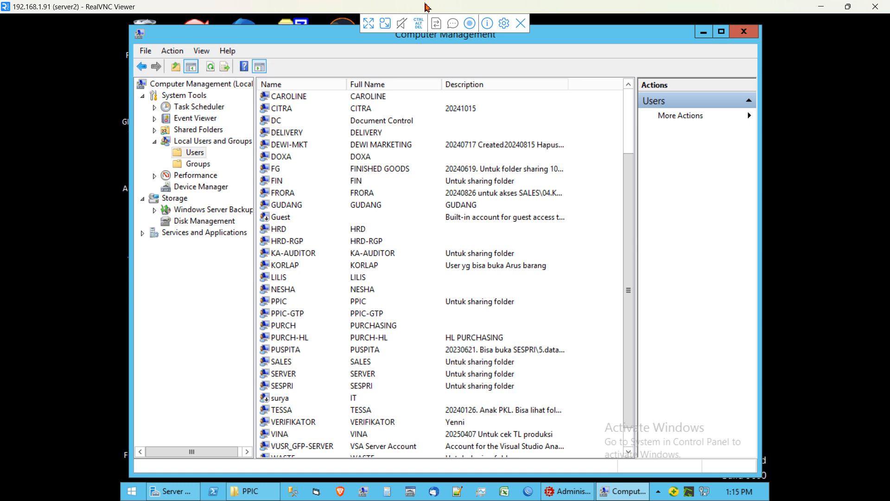
pyautogui.moveTo(628, 231); pyautogui.dragTo(654, 251)
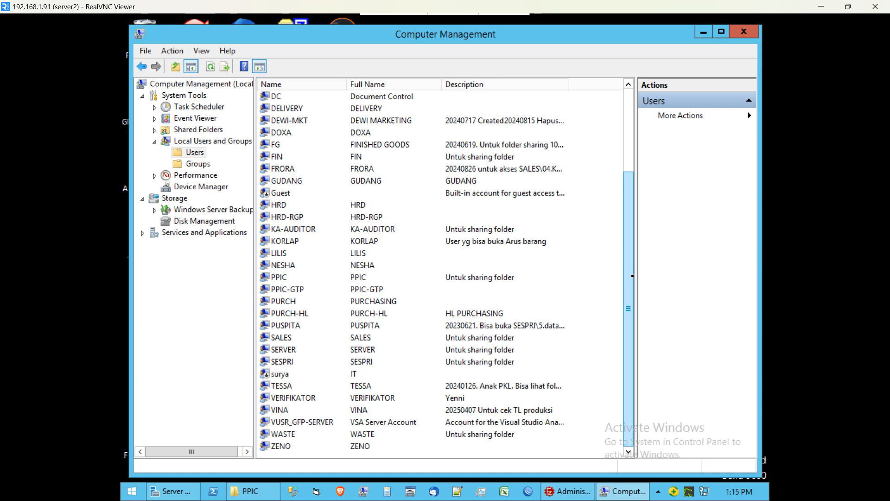
pyautogui.moveTo(632, 276)
pyautogui.mouseDown()
pyautogui.moveTo(633, 258)
pyautogui.moveTo(633, 277)
pyautogui.mouseUp()
# Step: Select the TESSA, AUDITOR-MTC, AUDIT and ADMIN-TL accounts in turn
pyautogui.click(297, 387)
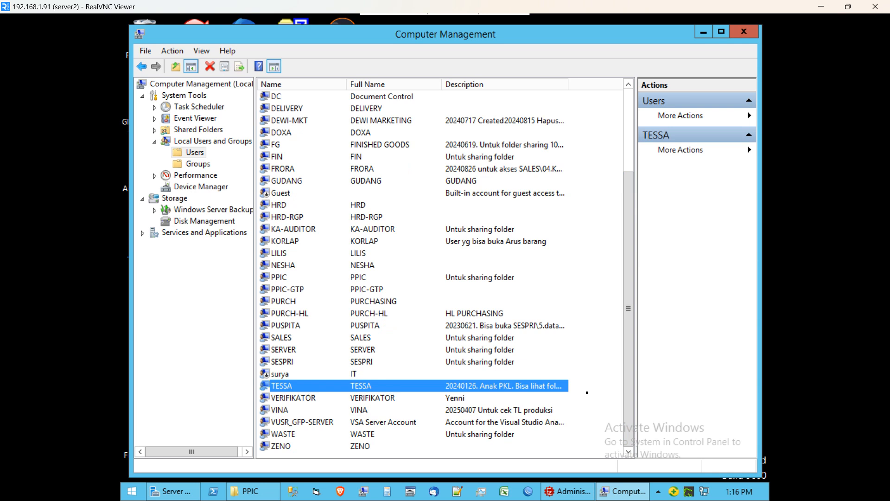
pyautogui.scroll(3, 490, 383)
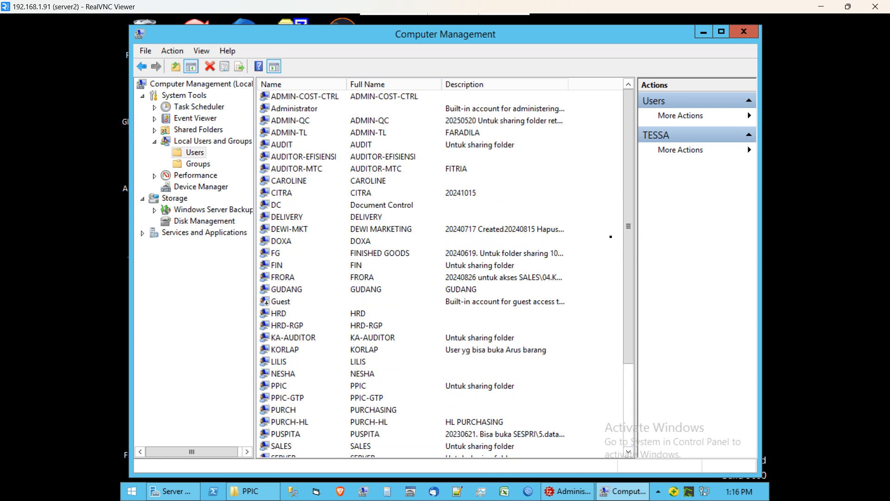
pyautogui.click(453, 170)
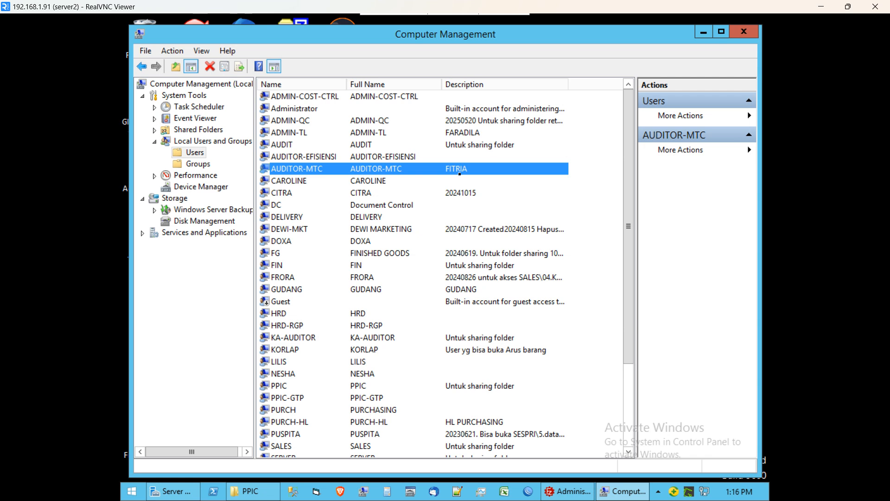
pyautogui.click(313, 146)
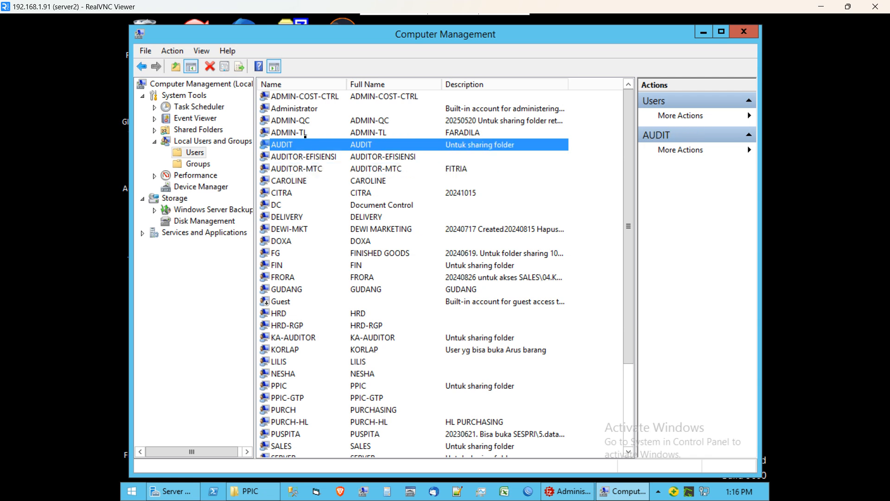
pyautogui.click(305, 135)
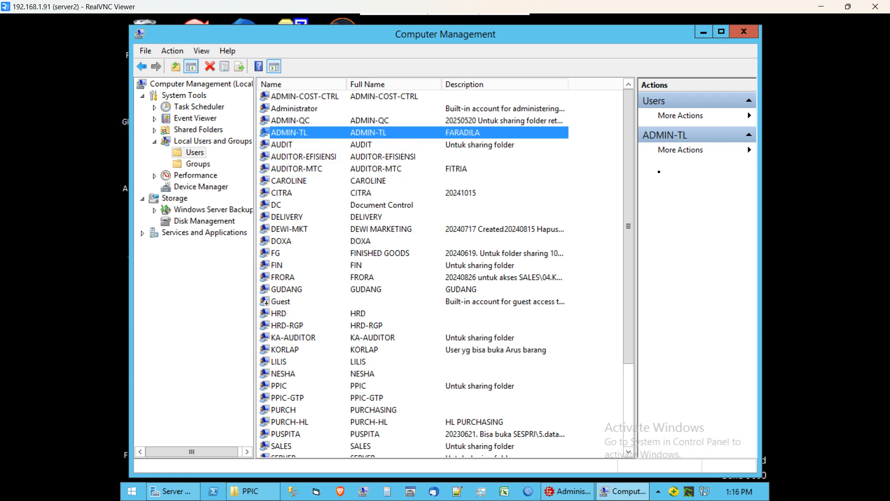
# Step: Start a new user with user name OJI and full name KEPALA PPIC
pyautogui.click(678, 116)
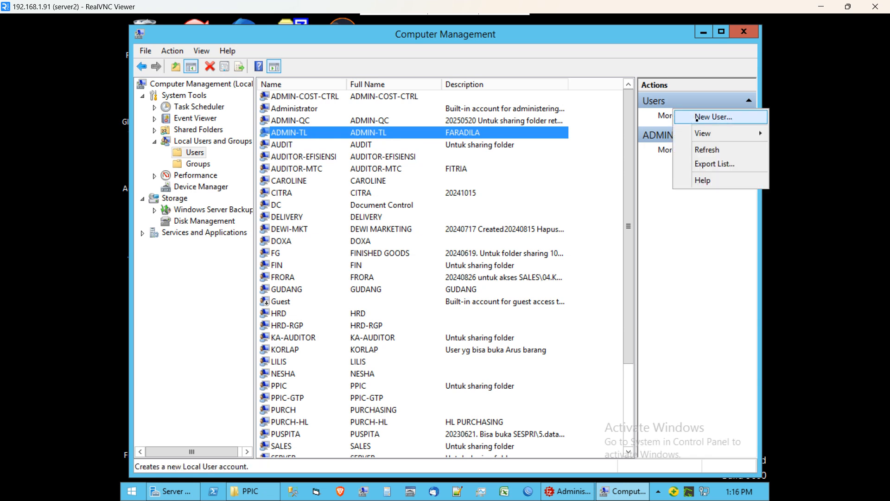
pyautogui.click(696, 118)
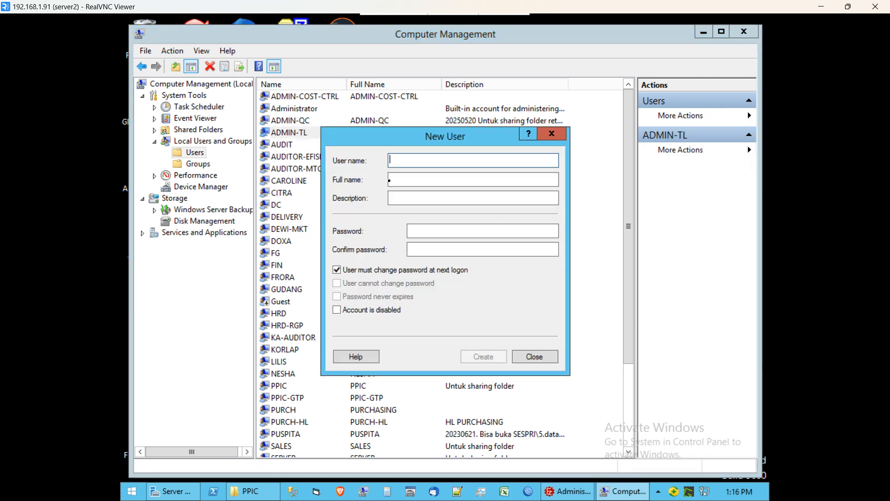
pyautogui.write('OJI')
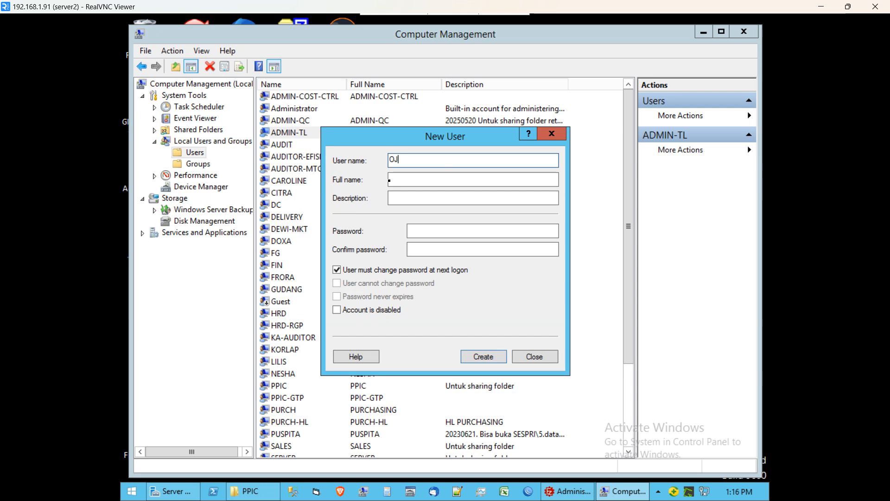
pyautogui.click(408, 179)
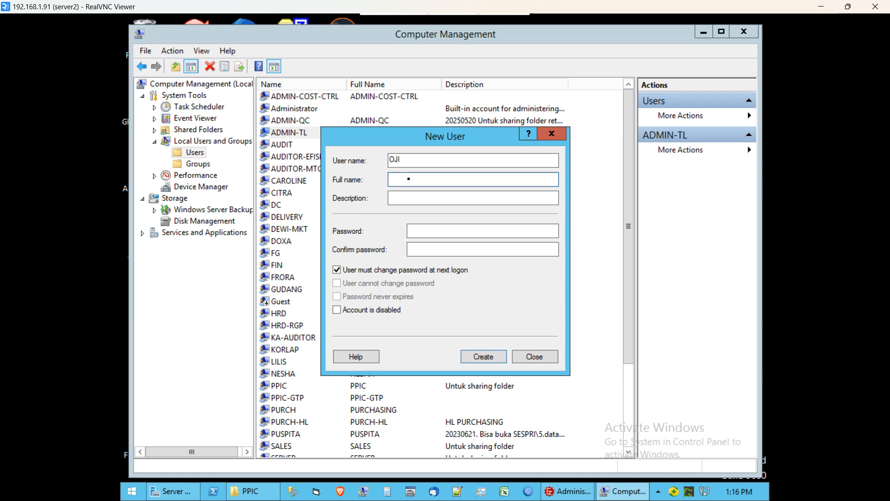
pyautogui.write('KEPALA PPIC')
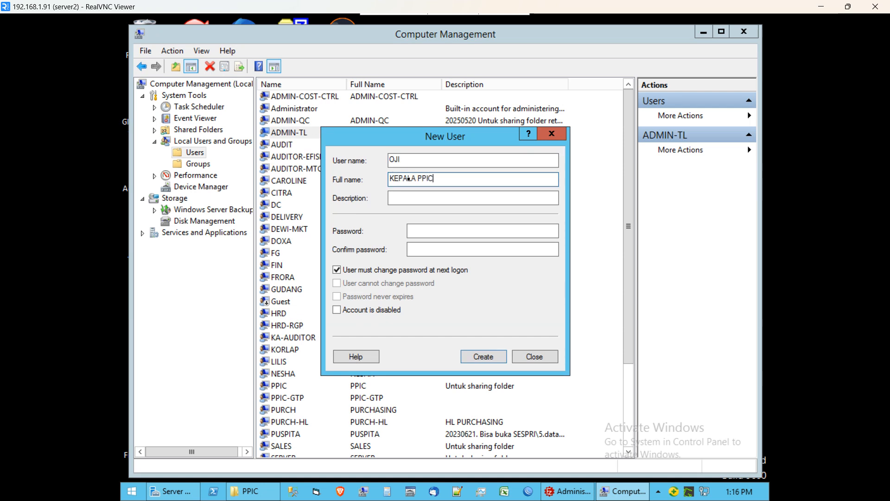
# Step: Uncheck must-change, set Password never expires, enter and confirm the password, and create the account
pyautogui.click(443, 234)
pyautogui.click(384, 272)
pyautogui.click(375, 296)
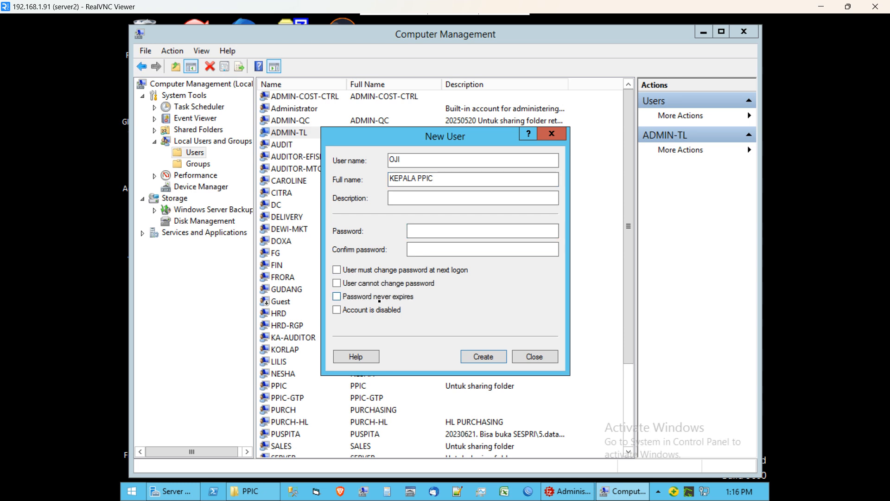
pyautogui.click(441, 231)
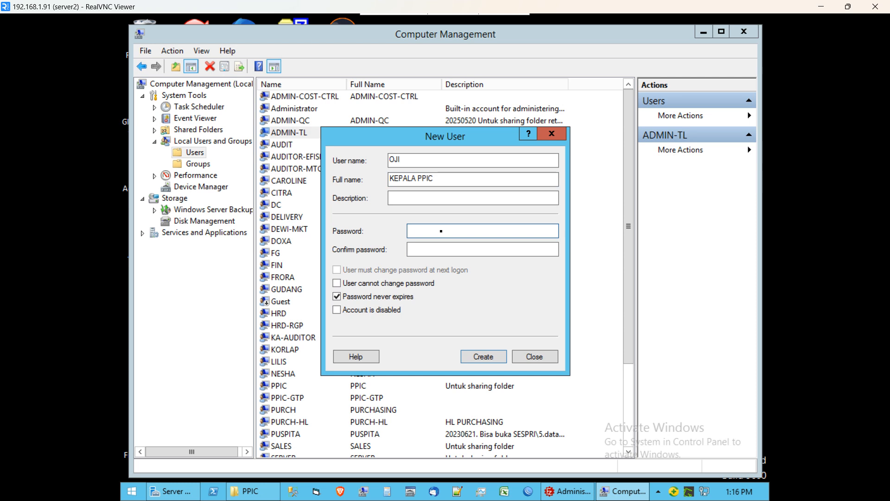
pyautogui.write('********')
pyautogui.click(433, 253)
pyautogui.write('*****')
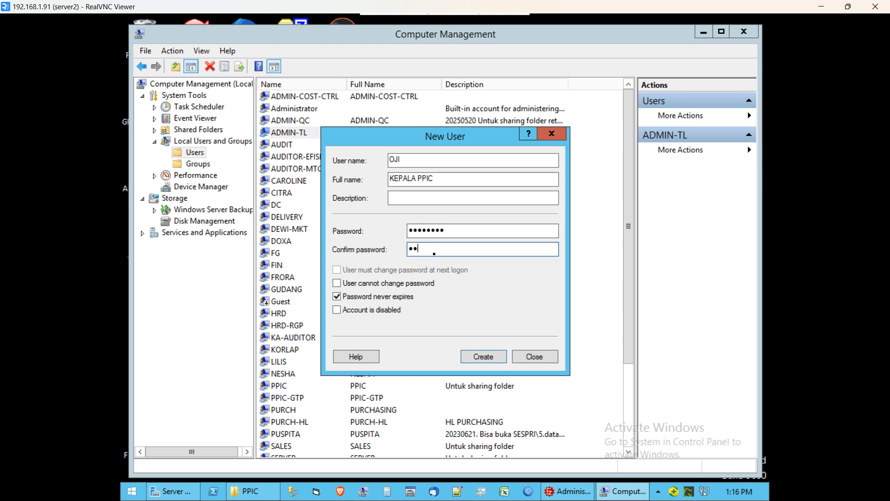
pyautogui.write('***')
pyautogui.click(478, 355)
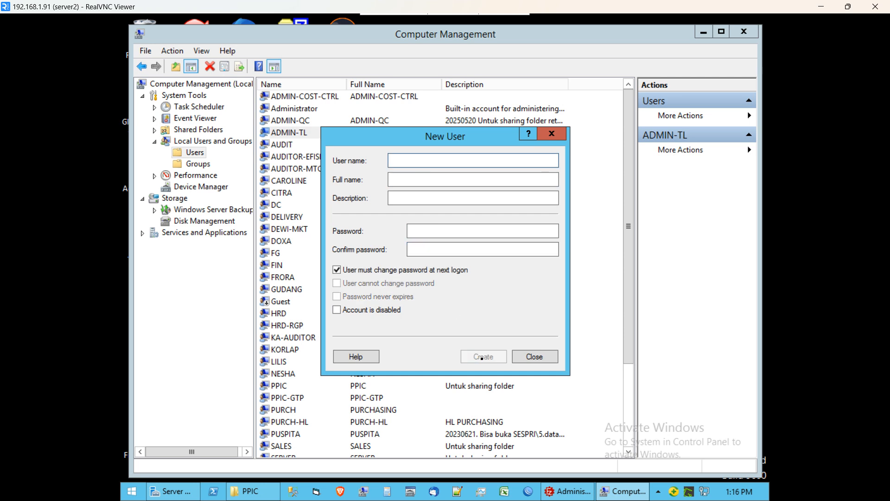
pyautogui.click(526, 356)
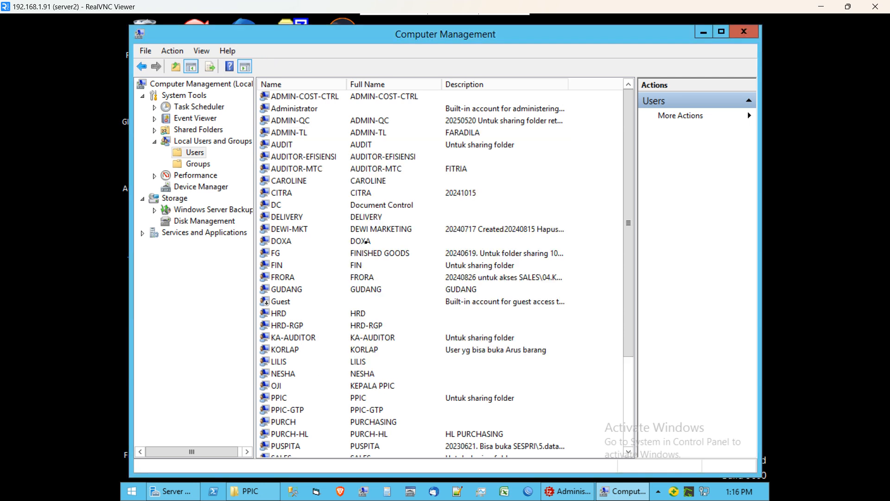
# Step: Restore the PPIC window, go to DataUser (G:), and choose Share with > Specific people for PPIC
pyautogui.click(704, 32)
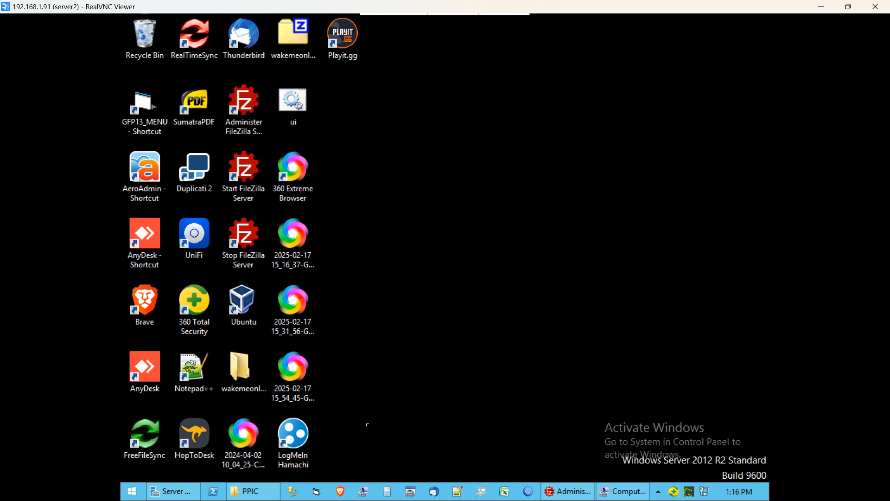
pyautogui.click(253, 491)
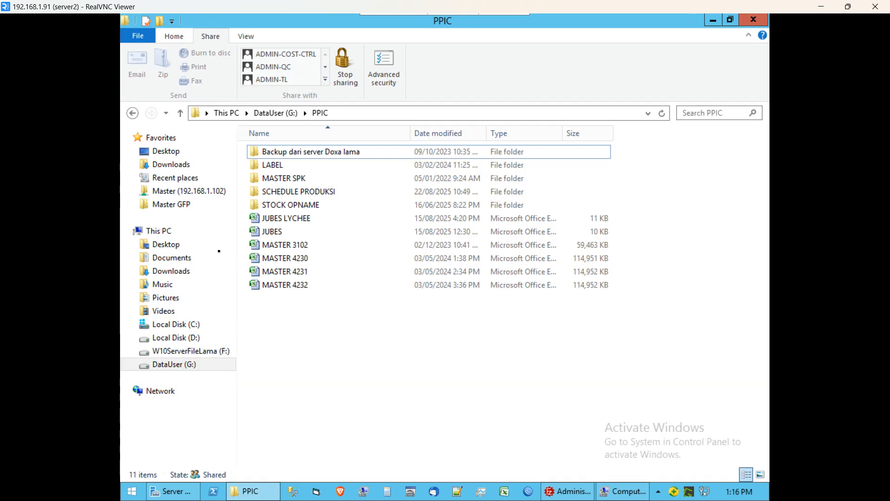
pyautogui.click(172, 338)
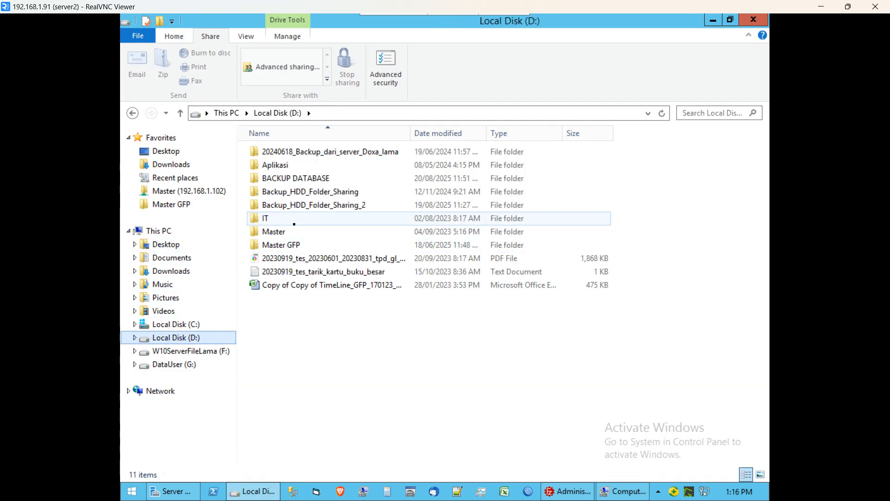
pyautogui.click(183, 367)
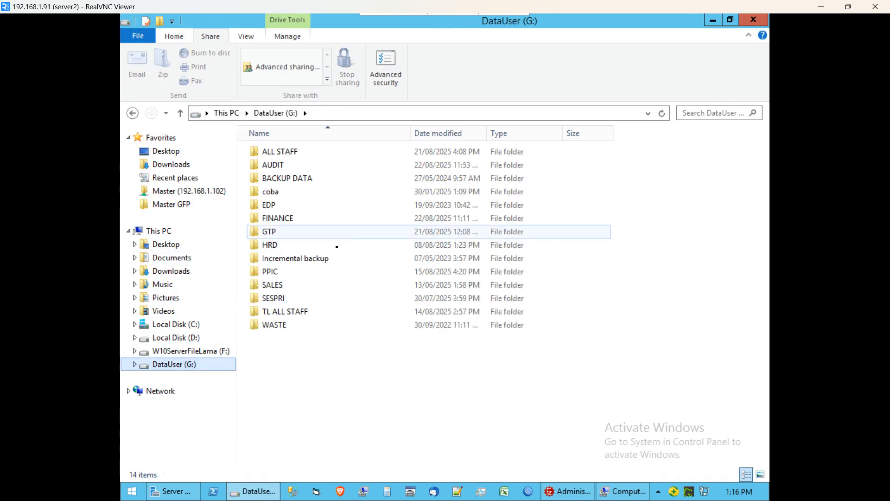
pyautogui.rightClick(273, 272)
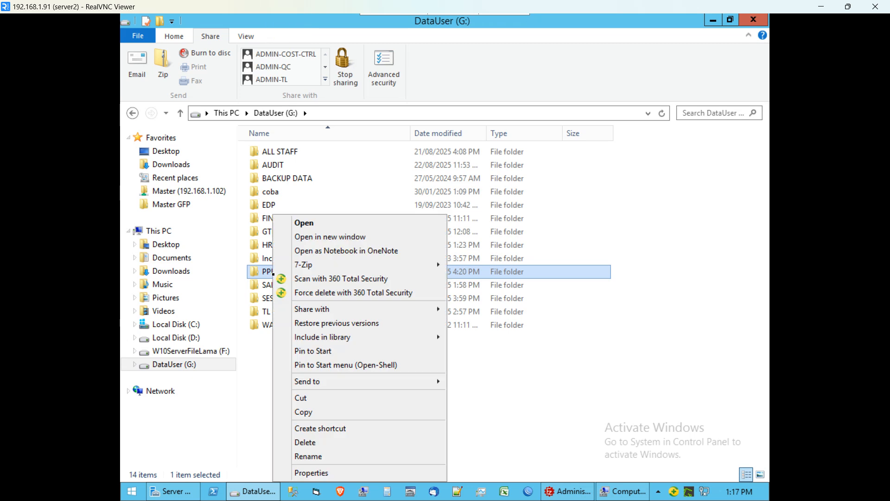
pyautogui.moveTo(366, 310)
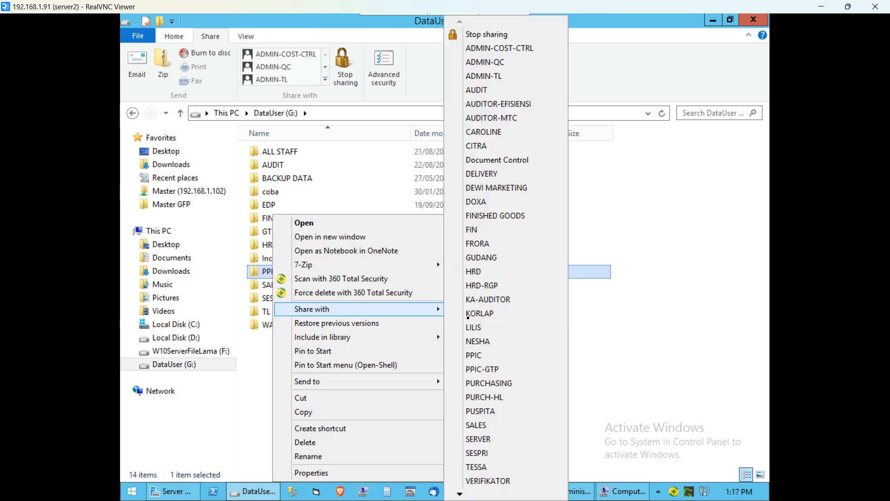
pyautogui.scroll(-5, 475, 468)
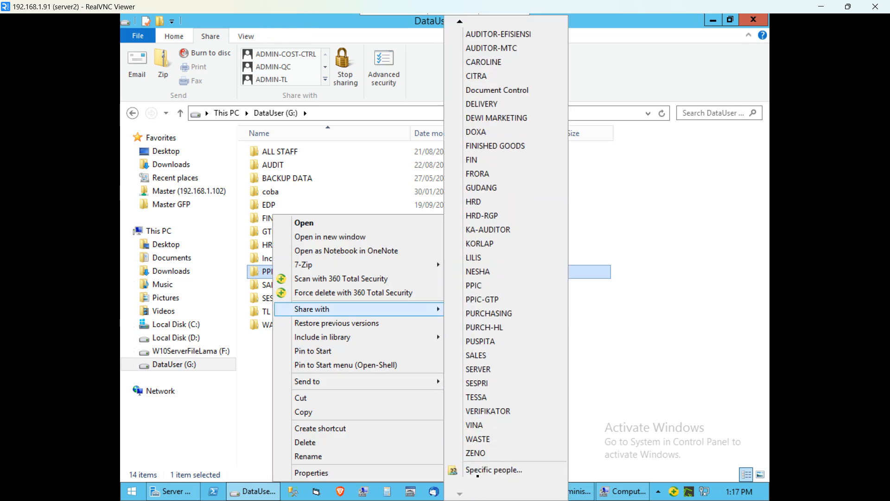
pyautogui.click(478, 471)
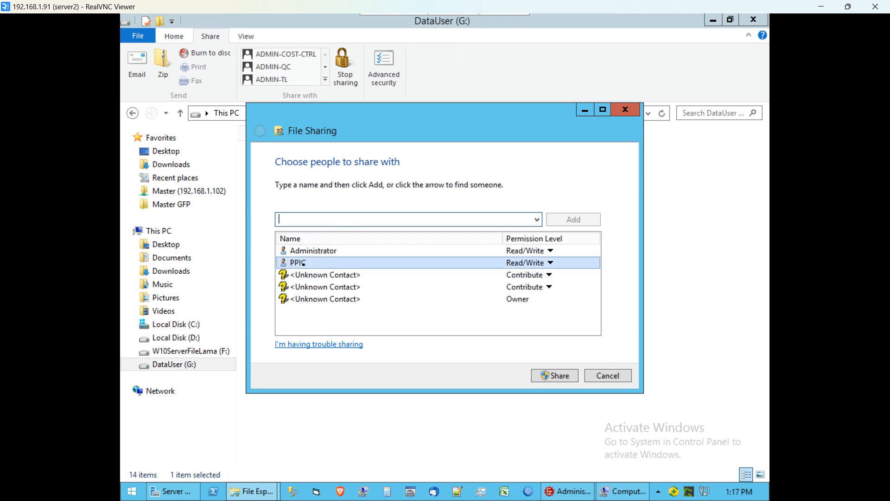
# Step: Add KEPALA PPIC with Read/Write permission to PPIC and share, keeping existing settings
pyautogui.click(537, 220)
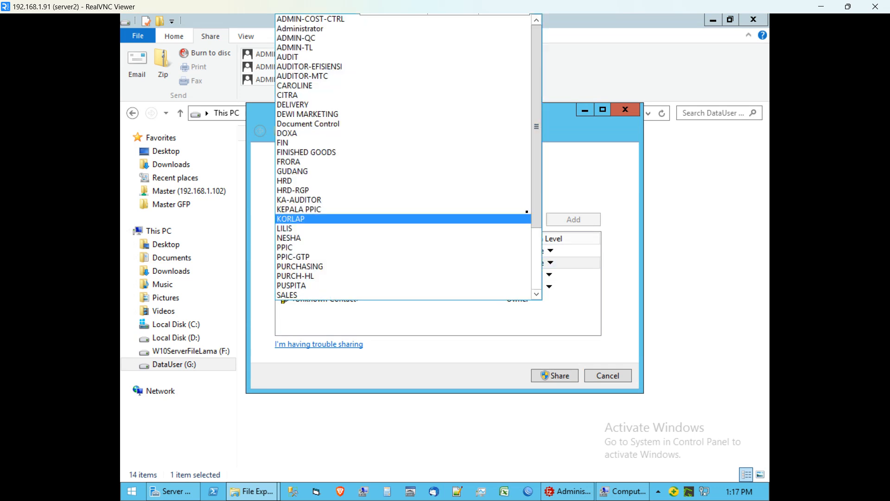
pyautogui.scroll(-3, 535, 192)
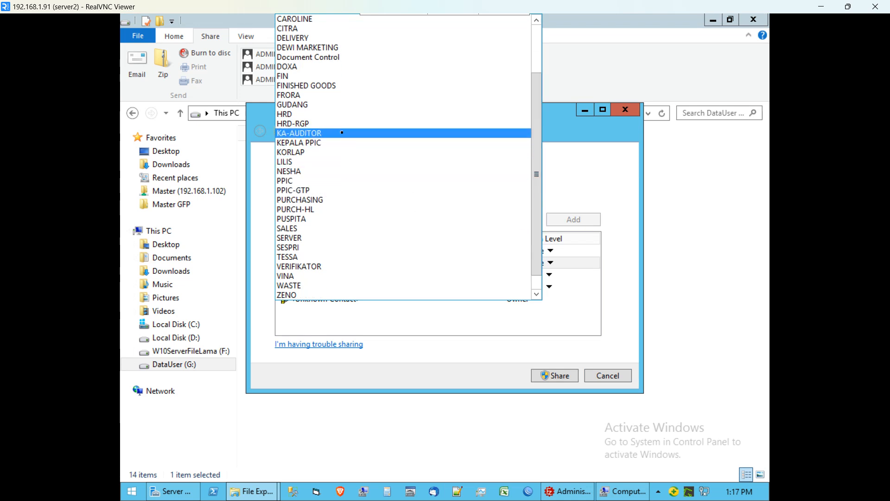
pyautogui.scroll(3, 342, 195)
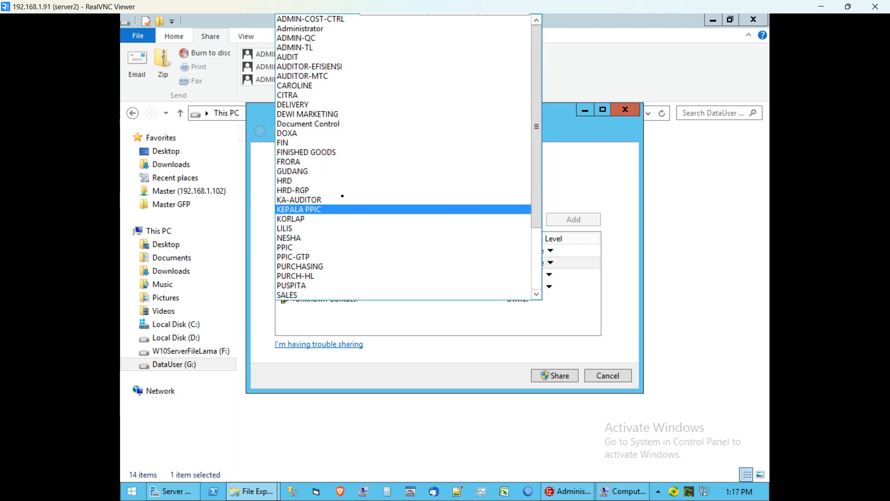
pyautogui.scroll(-3, 536, 229)
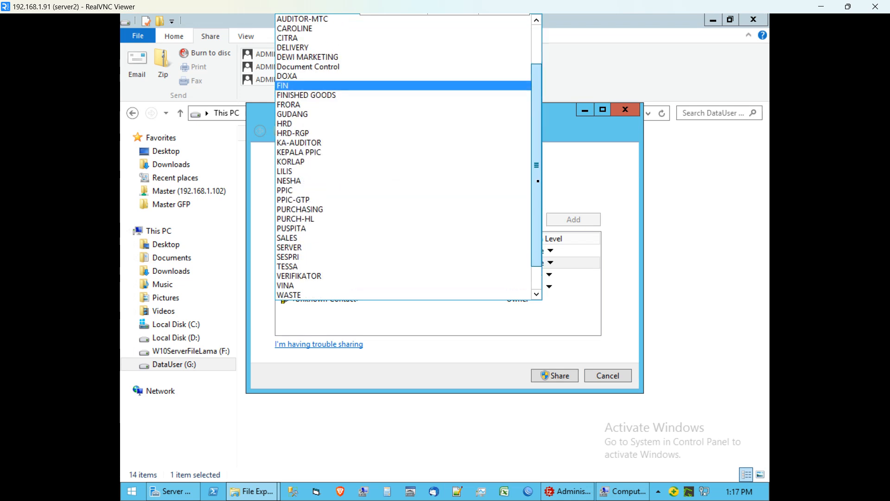
pyautogui.scroll(3, 536, 229)
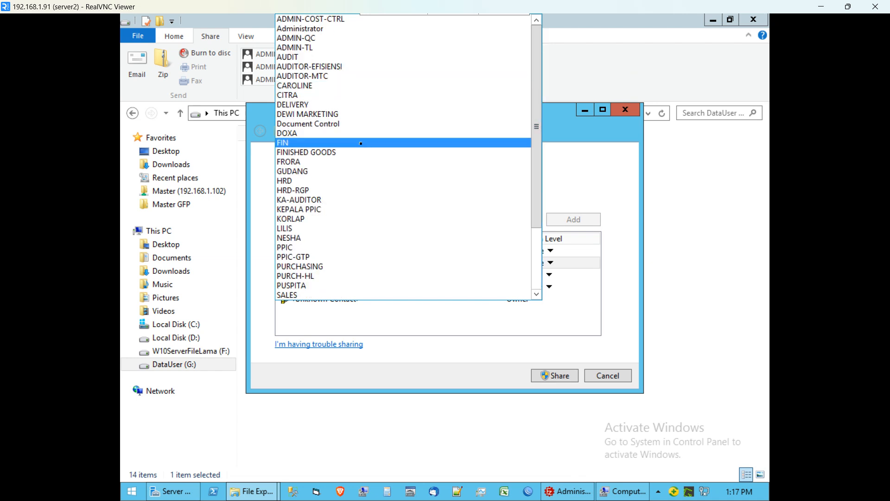
pyautogui.click(314, 209)
pyautogui.click(574, 220)
pyautogui.click(529, 262)
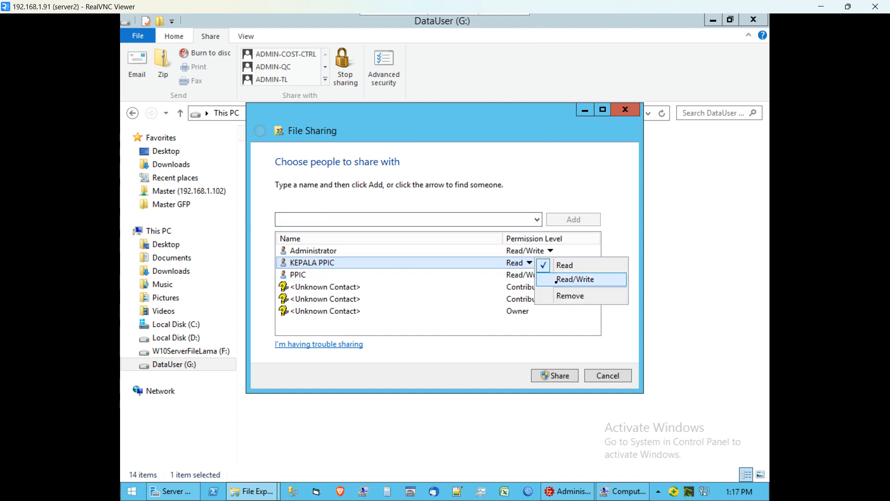
pyautogui.click(556, 280)
pyautogui.click(545, 377)
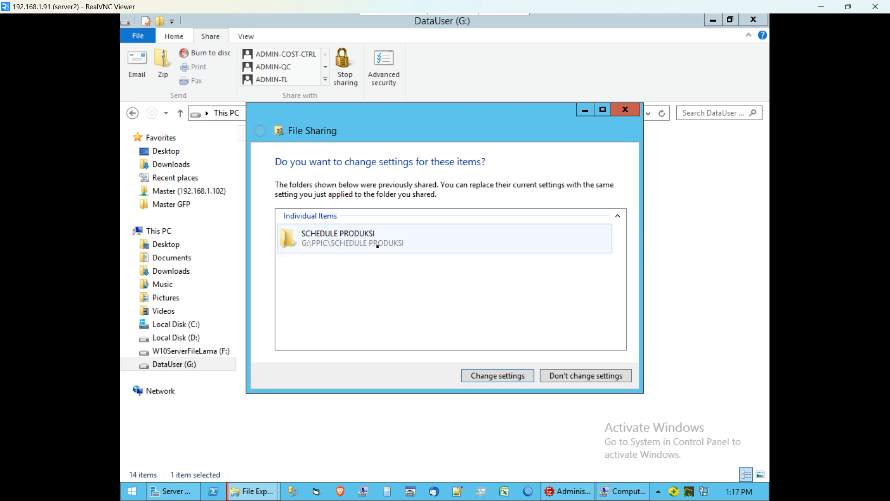
pyautogui.click(609, 376)
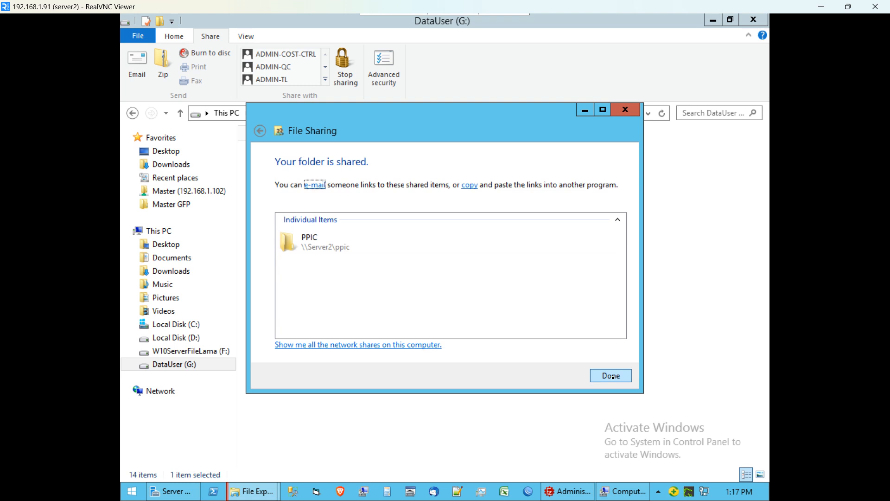
pyautogui.click(610, 320)
# Step: Select the PPIC, ALL STAFF and TL ALL STAFF folders, then show Local Disk (D:)
pyautogui.click(363, 378)
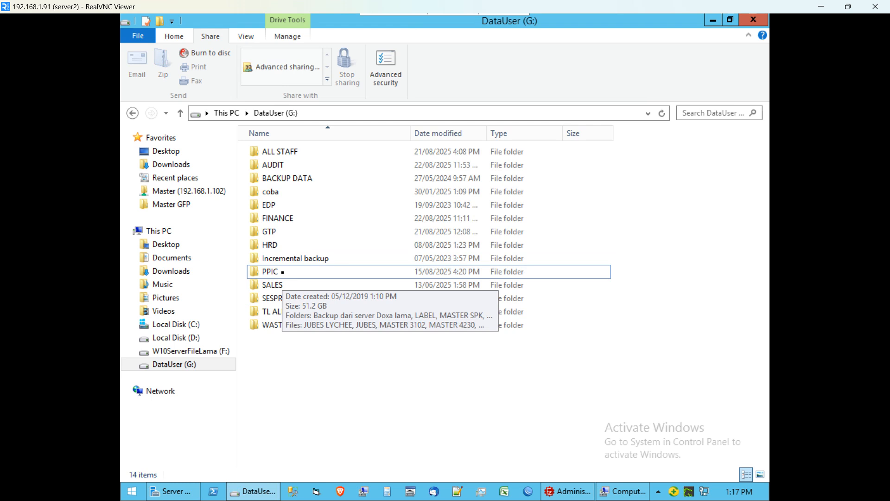
pyautogui.click(283, 272)
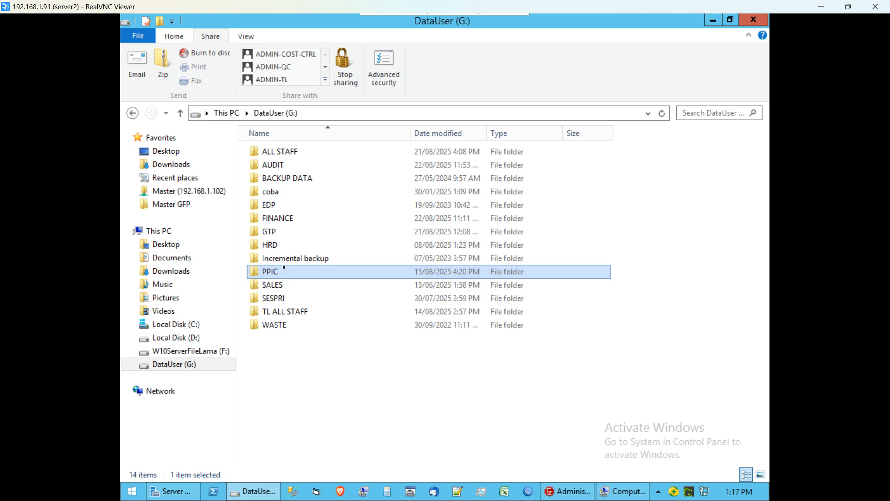
pyautogui.click(293, 151)
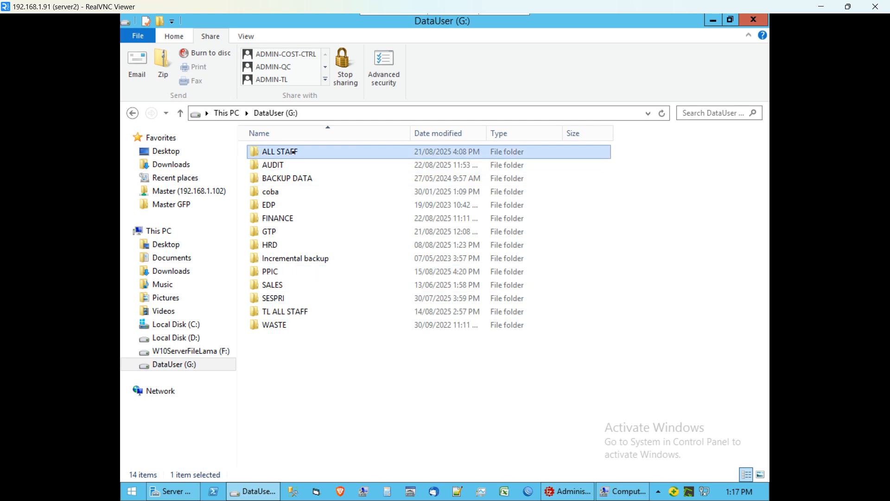
pyautogui.click(290, 311)
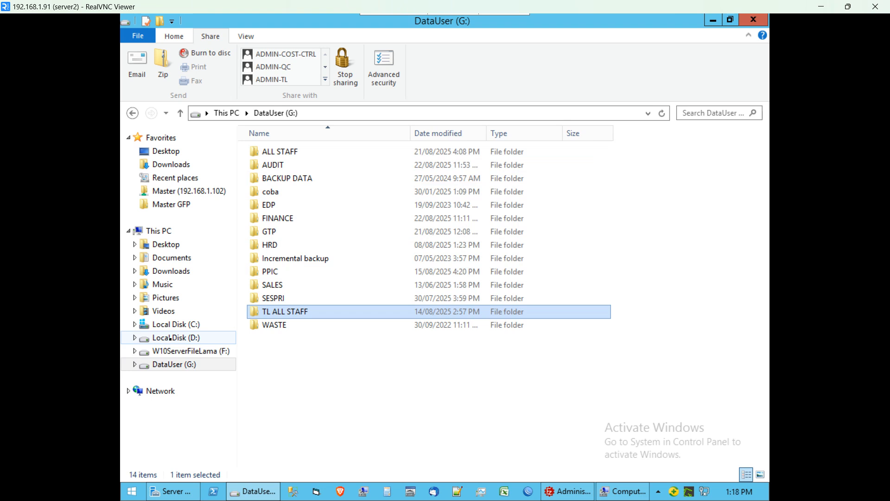
pyautogui.click(170, 338)
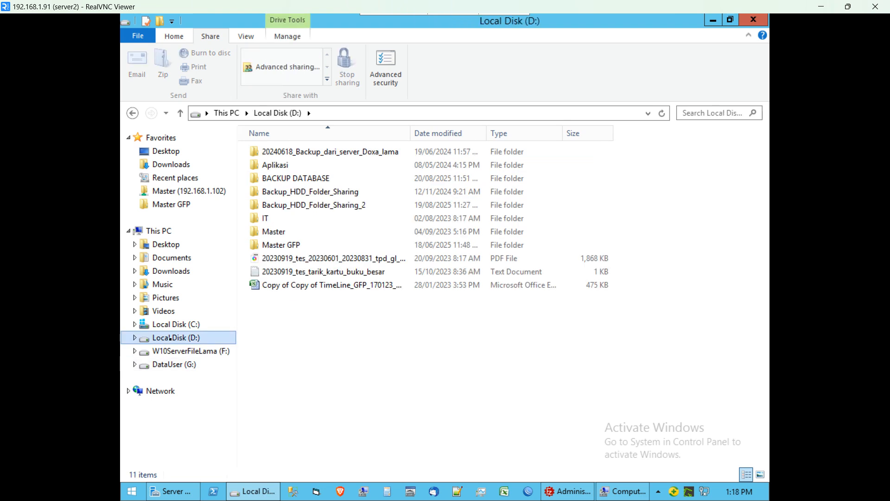
# Step: Open the Aplikasi folder and bring up Specific people sharing for the GOLDEN folder
pyautogui.doubleClick(276, 165)
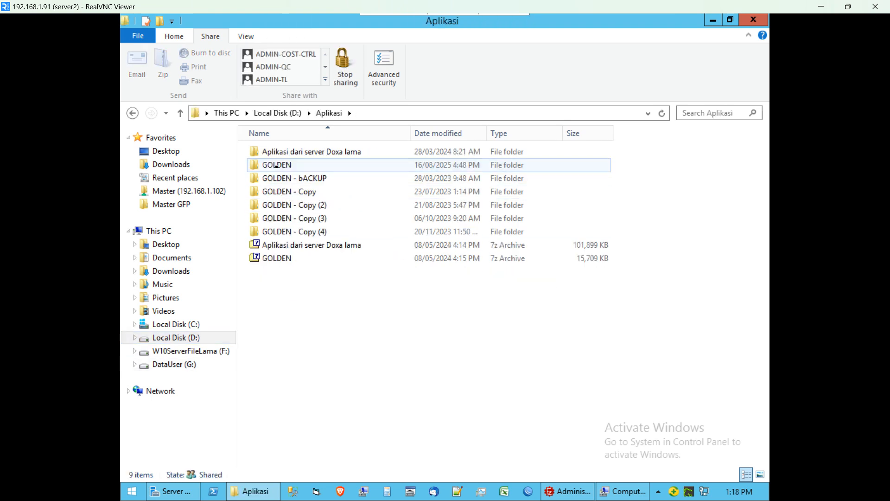
pyautogui.click(278, 165)
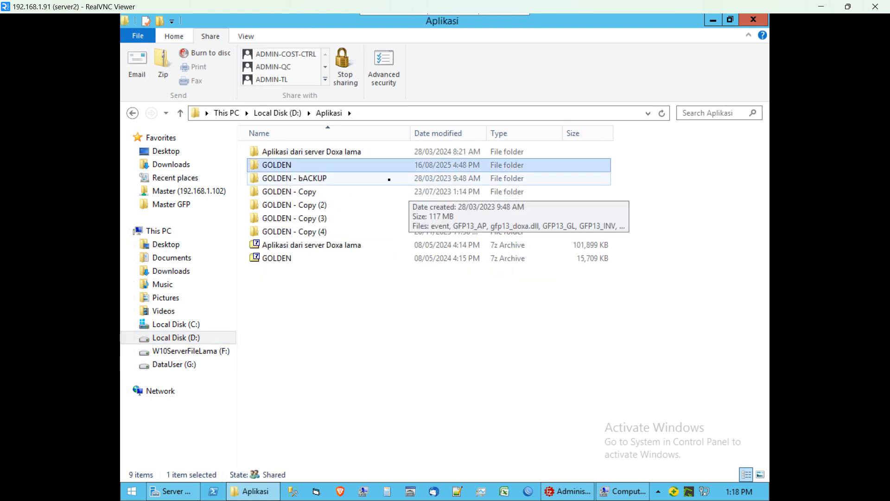
pyautogui.rightClick(284, 165)
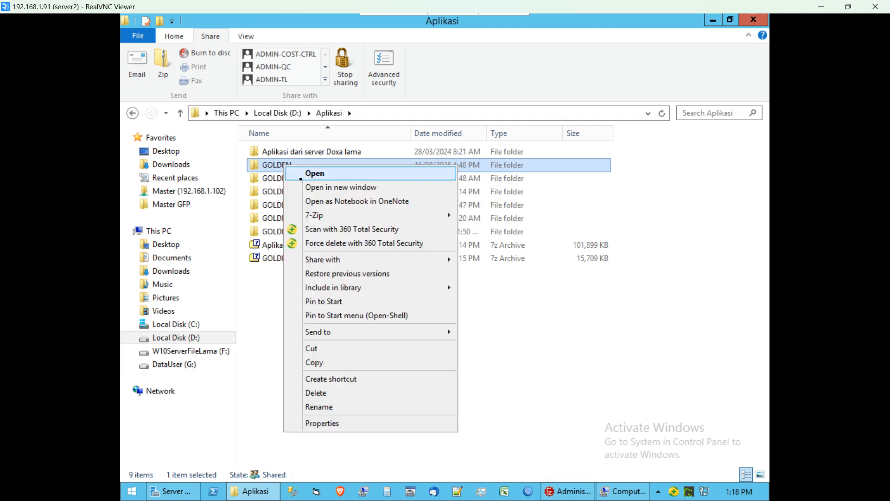
pyautogui.moveTo(415, 259)
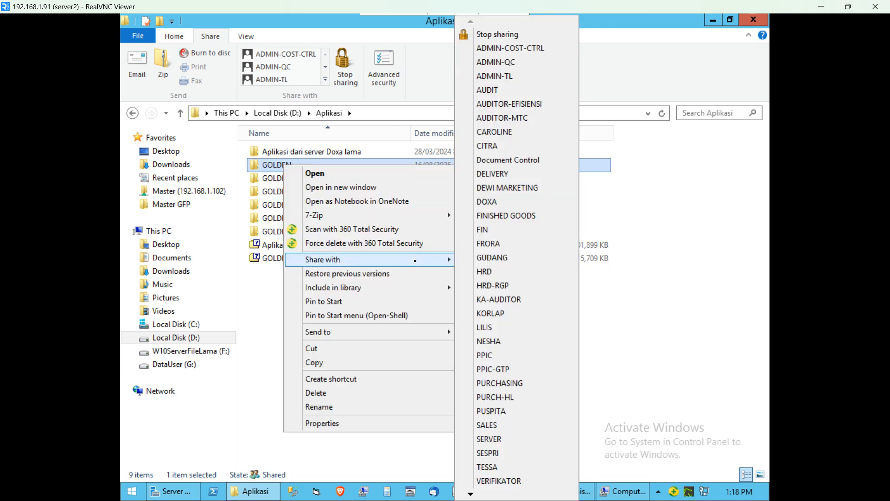
pyautogui.moveTo(505, 498)
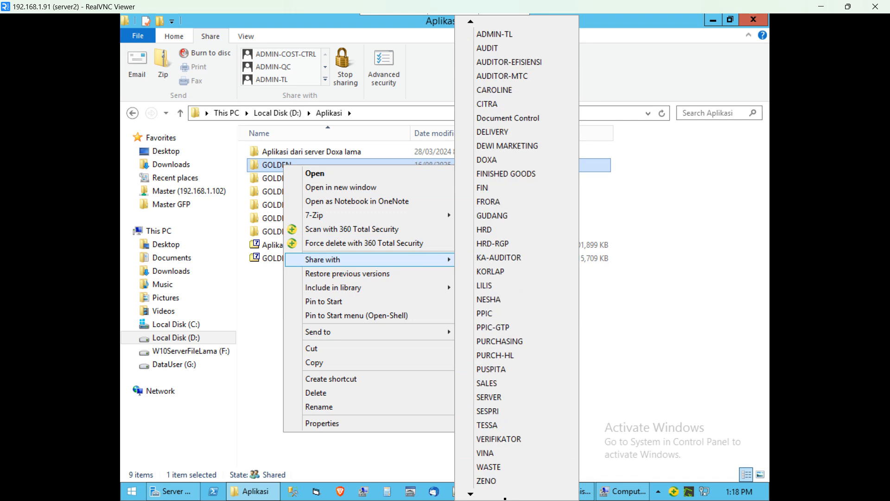
pyautogui.click(506, 476)
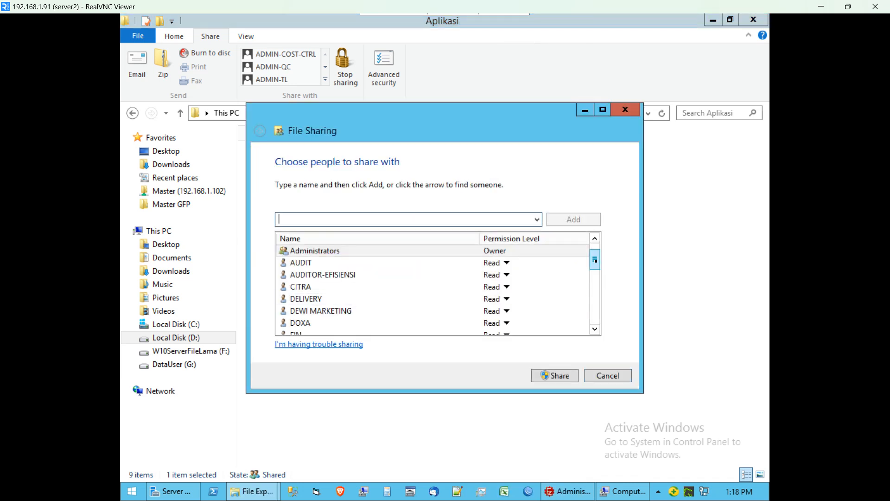
# Step: Pick KEPALA PPIC from the name list, then close the File Sharing window without adding
pyautogui.scroll(-7, 584, 325)
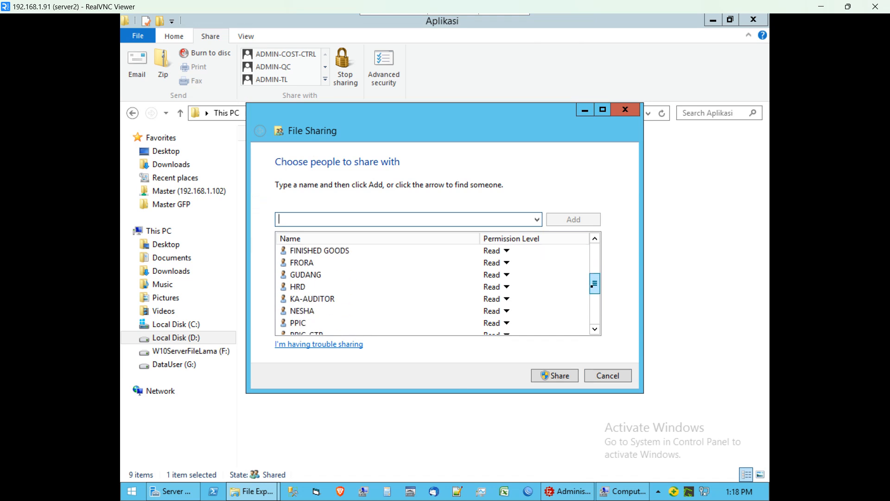
pyautogui.scroll(3, 584, 317)
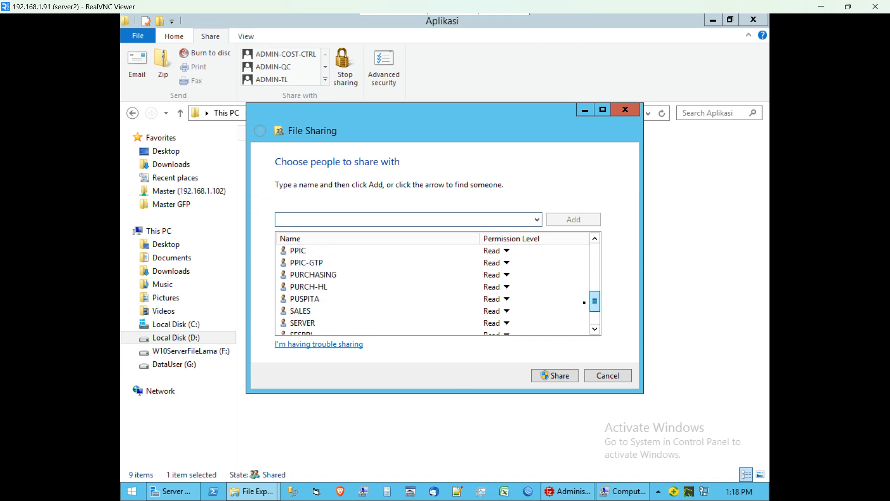
pyautogui.scroll(5, 585, 291)
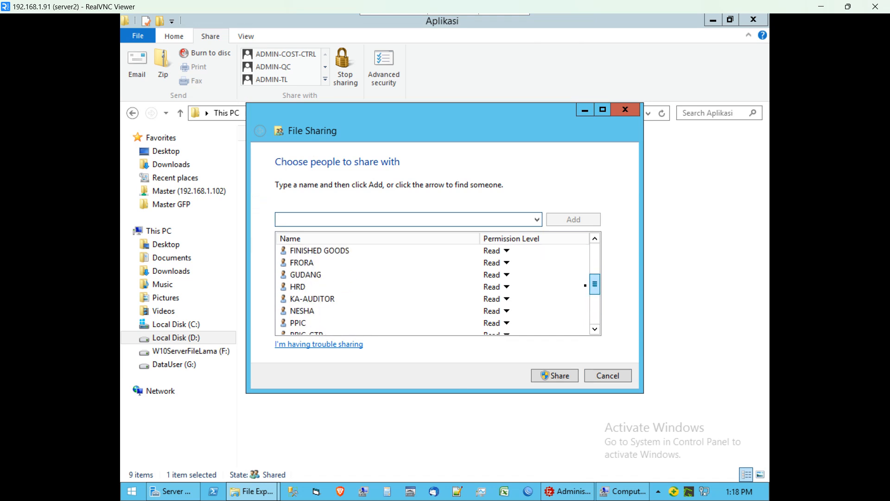
pyautogui.scroll(6, 586, 277)
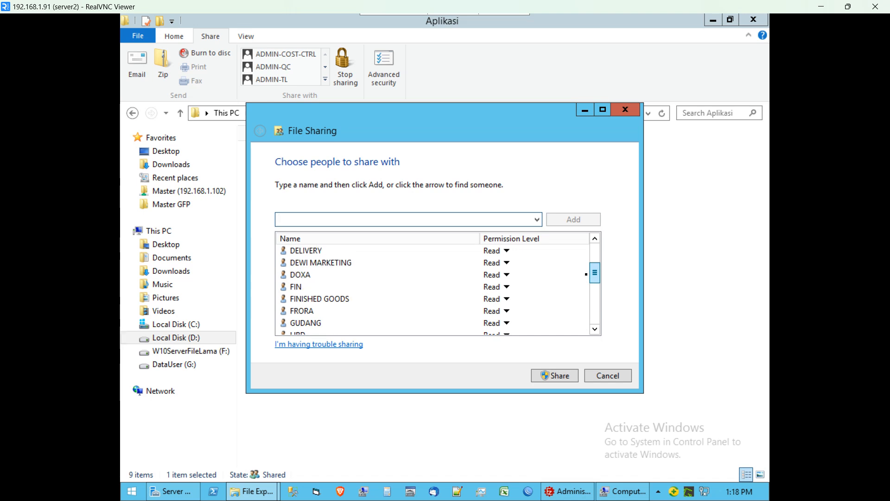
pyautogui.scroll(-4, 586, 259)
pyautogui.scroll(5, 577, 291)
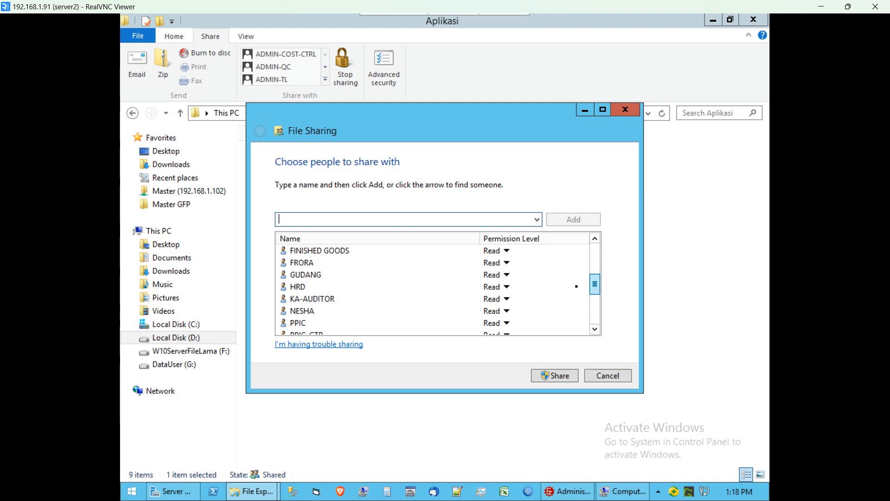
pyautogui.click(537, 223)
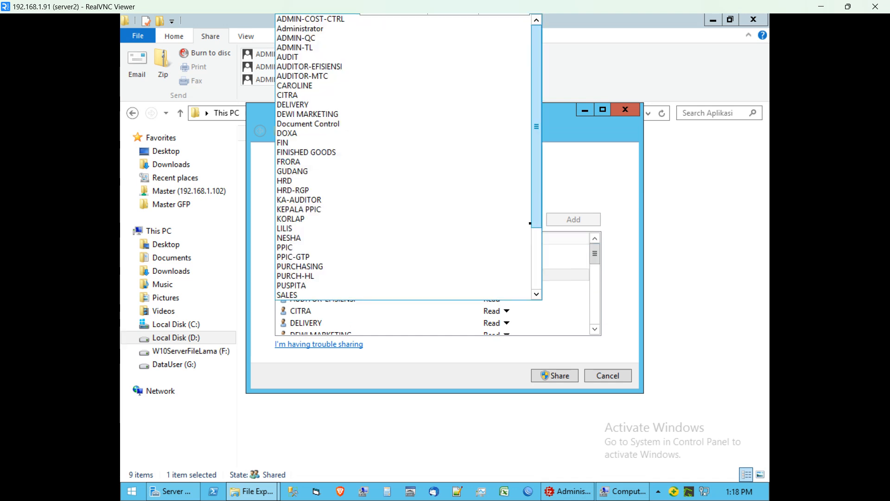
pyautogui.click(315, 209)
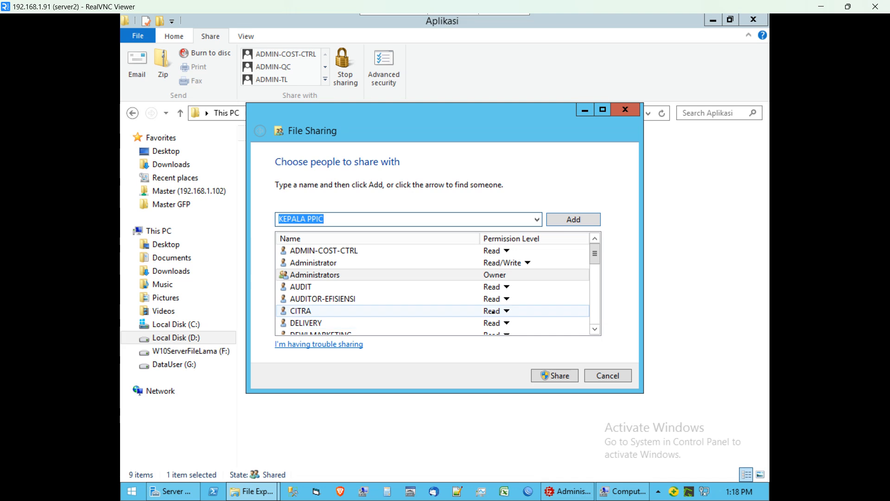
pyautogui.click(625, 110)
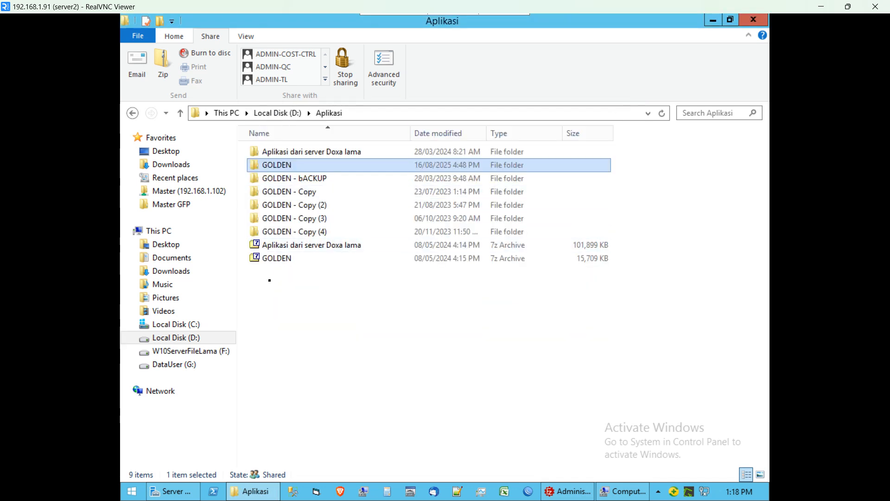
# Step: Return to DataUser (G:), select the PPIC folder, and minimize the RealVNC session
pyautogui.click(174, 364)
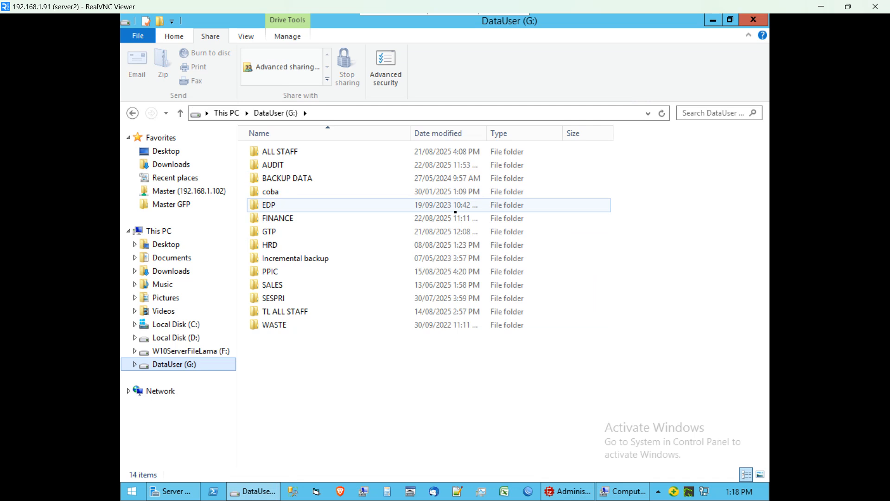
pyautogui.click(132, 490)
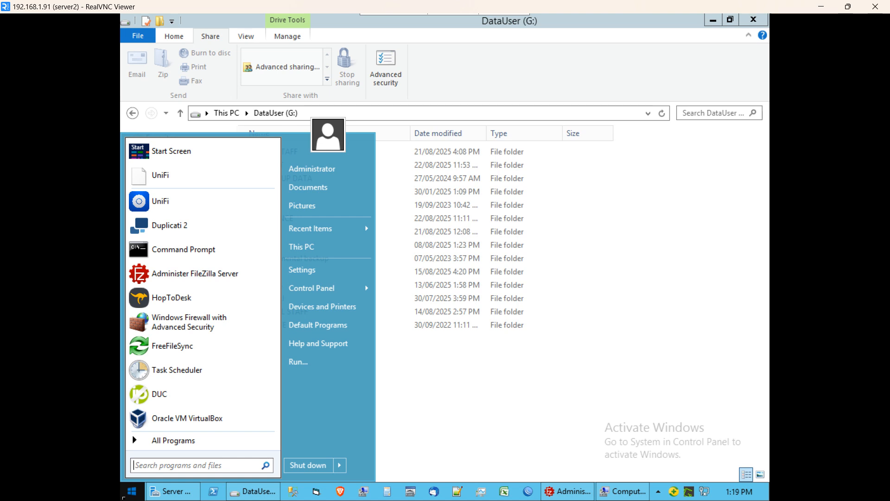
pyautogui.click(518, 397)
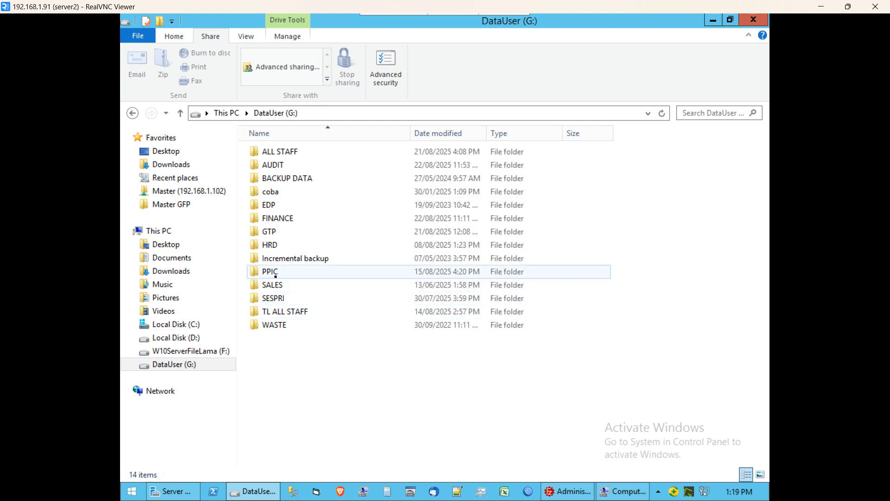
pyautogui.click(276, 274)
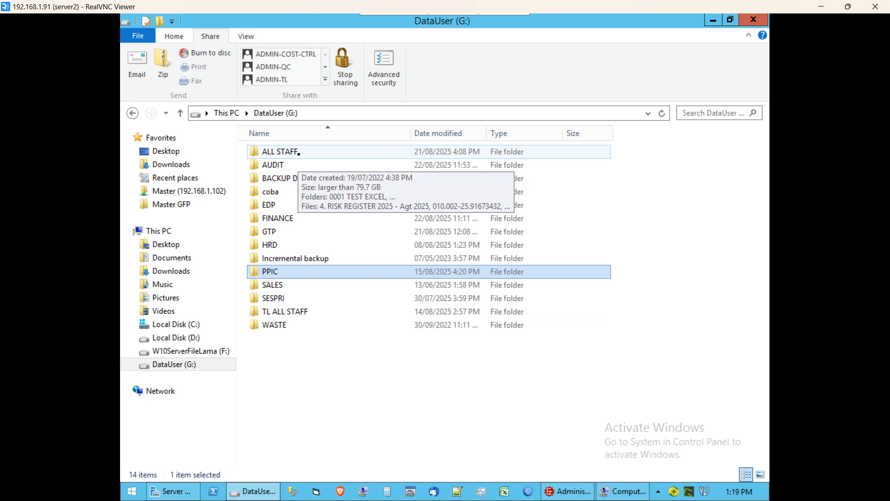
pyautogui.click(821, 6)
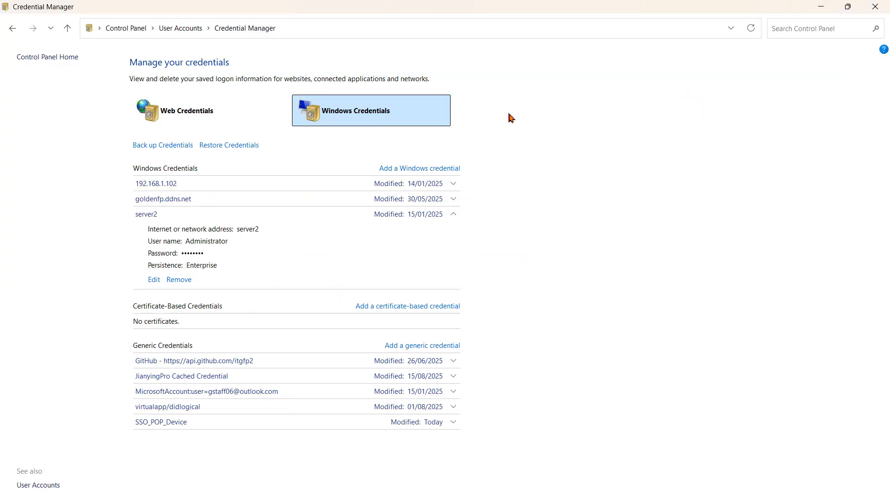
pyautogui.click(875, 6)
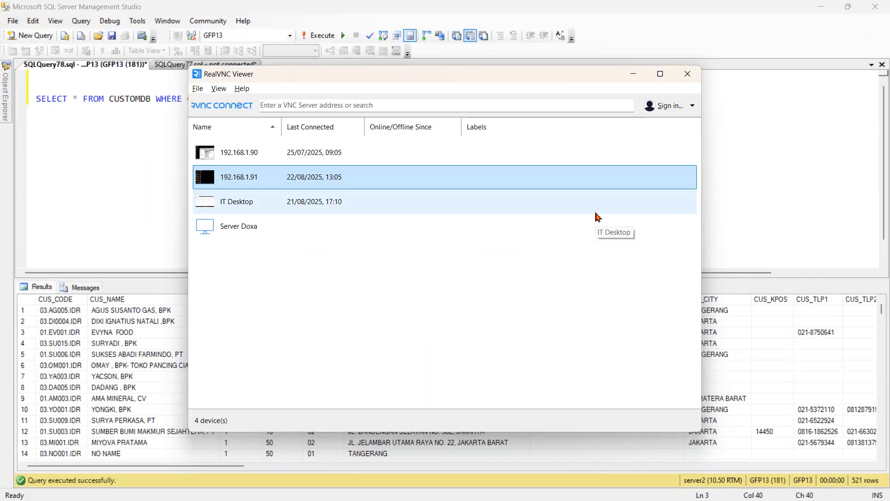
pyautogui.press('super+r')
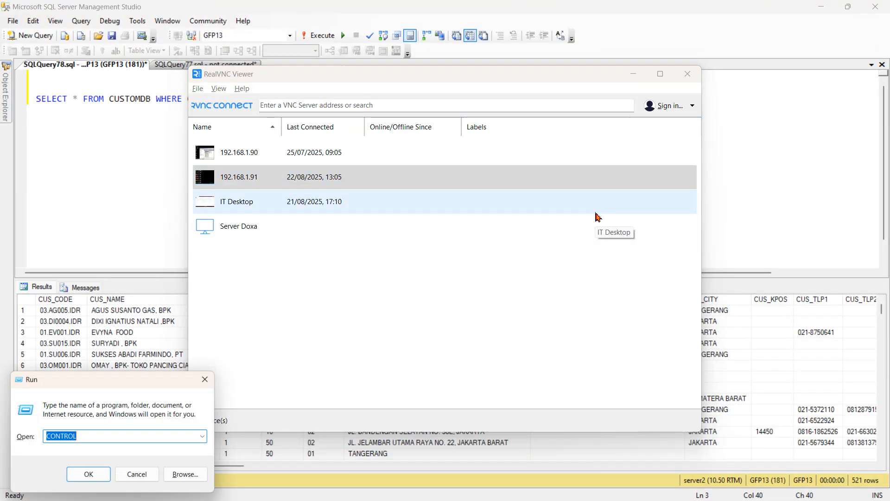
pyautogui.press('Return')
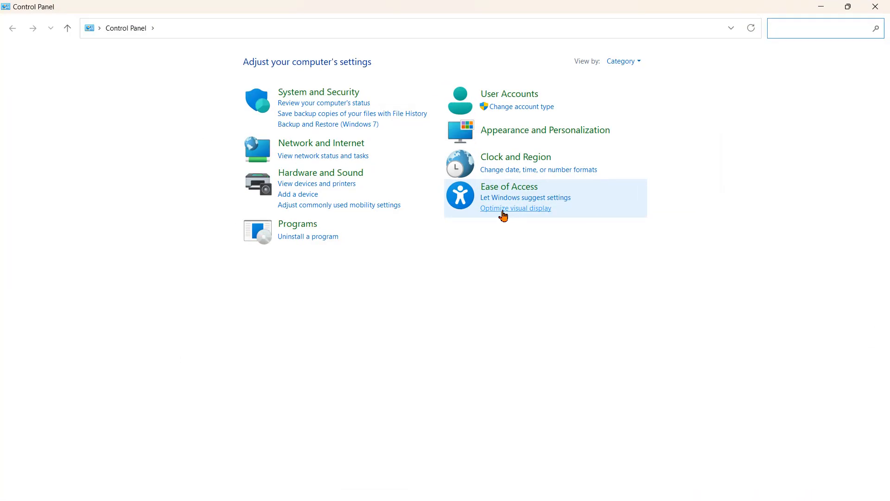
pyautogui.click(509, 97)
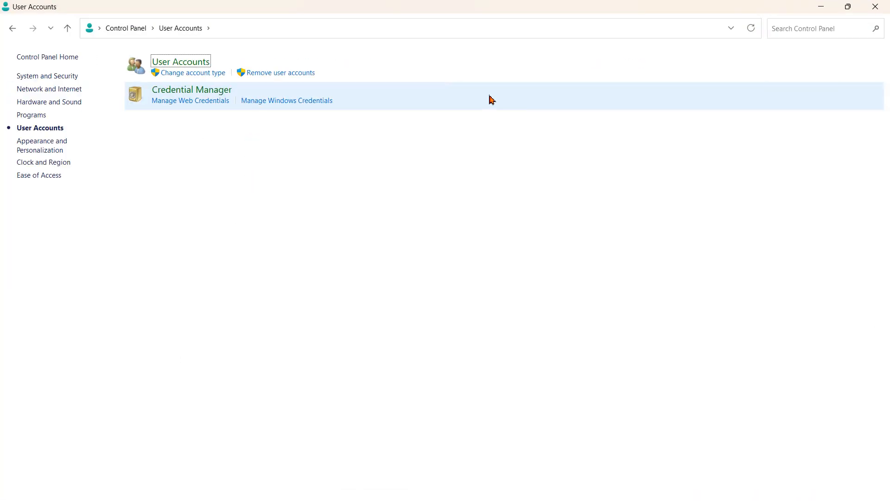
pyautogui.click(307, 103)
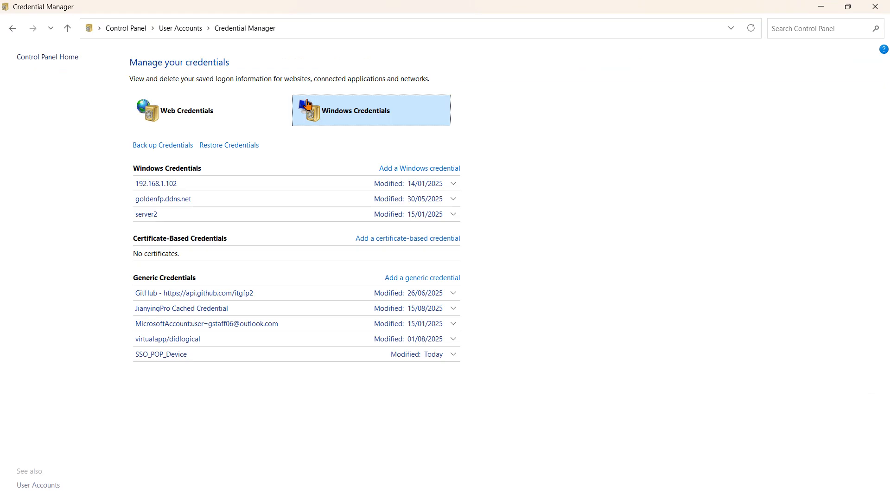
pyautogui.click(187, 219)
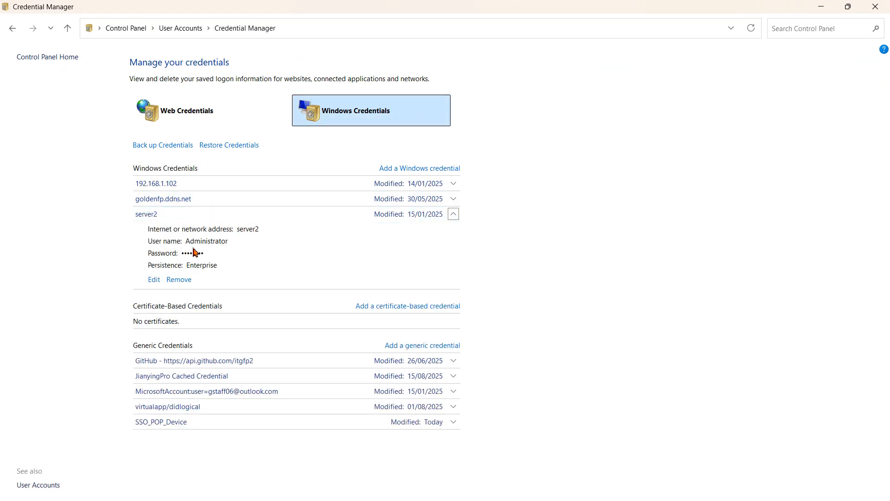
pyautogui.click(156, 279)
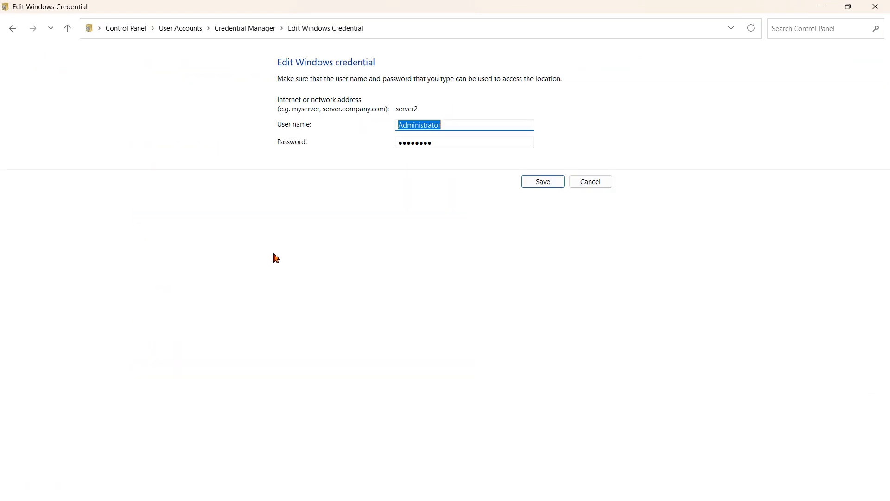
pyautogui.click(452, 123)
pyautogui.moveTo(469, 123); pyautogui.dragTo(351, 121)
pyautogui.write('OJI')
pyautogui.press('Tab')
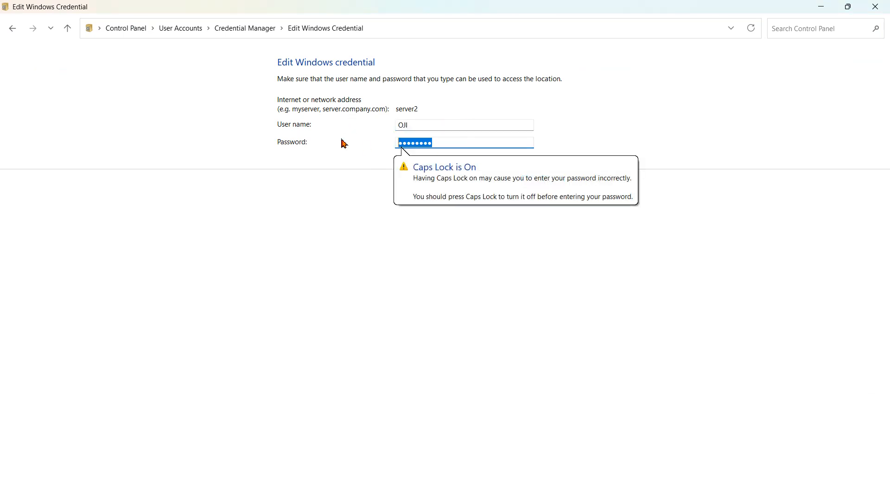
pyautogui.write('*****')
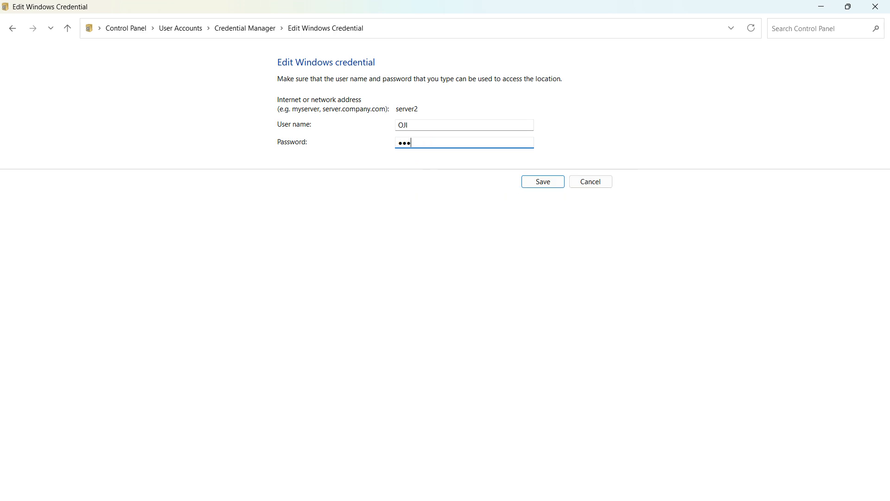
pyautogui.write('***')
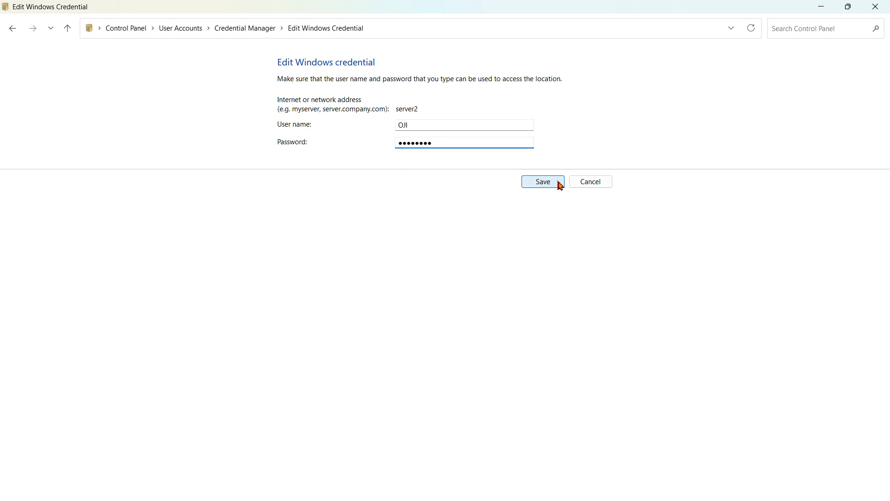
pyautogui.click(603, 183)
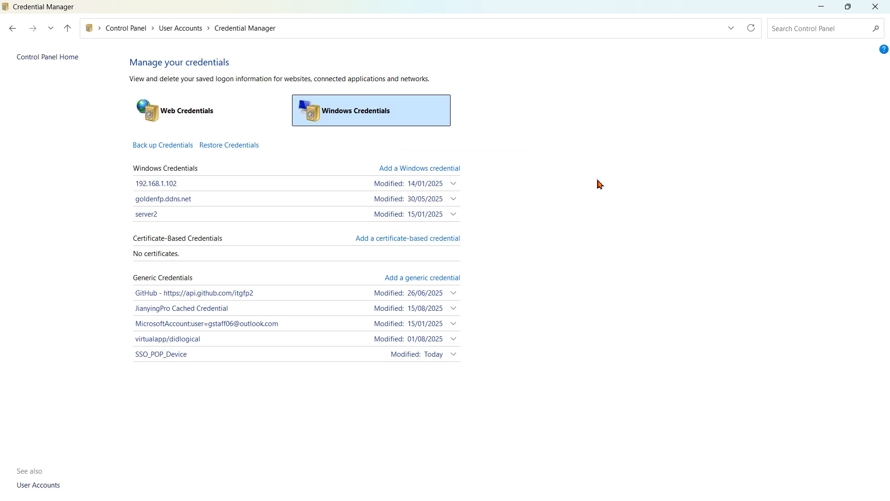
# Step: Expand the server2 credential details, look at the Start button's sign-out options, then open Start
pyautogui.click(271, 214)
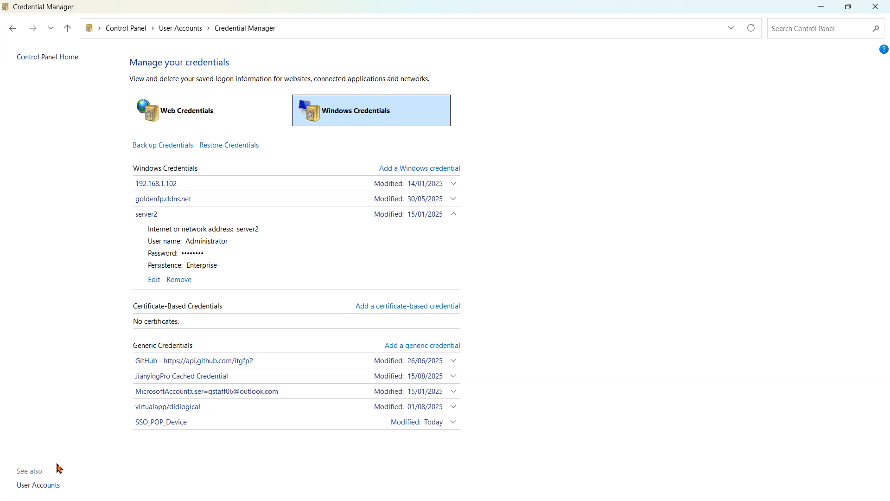
pyautogui.rightClick(18, 487)
pyautogui.moveTo(85, 436)
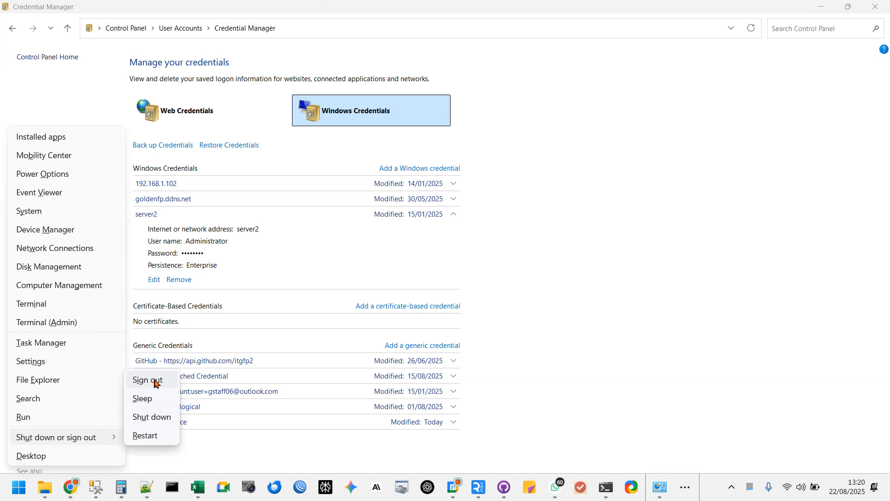
pyautogui.click(570, 233)
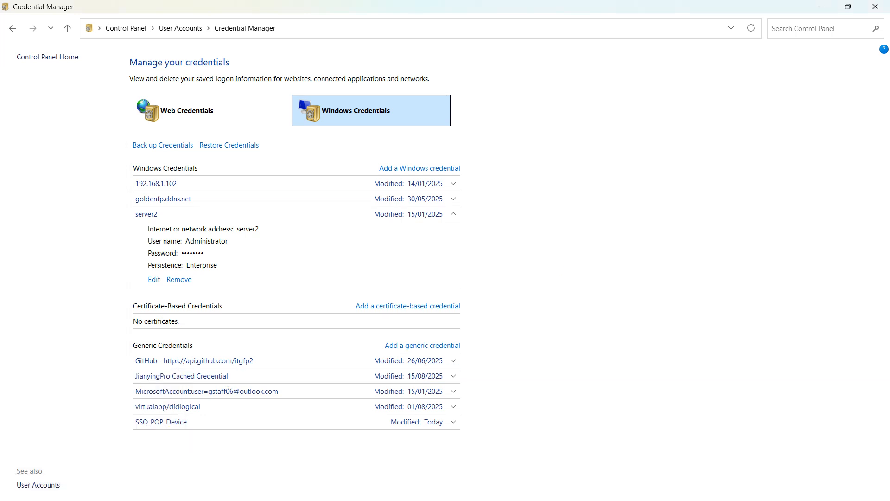
pyautogui.click(21, 486)
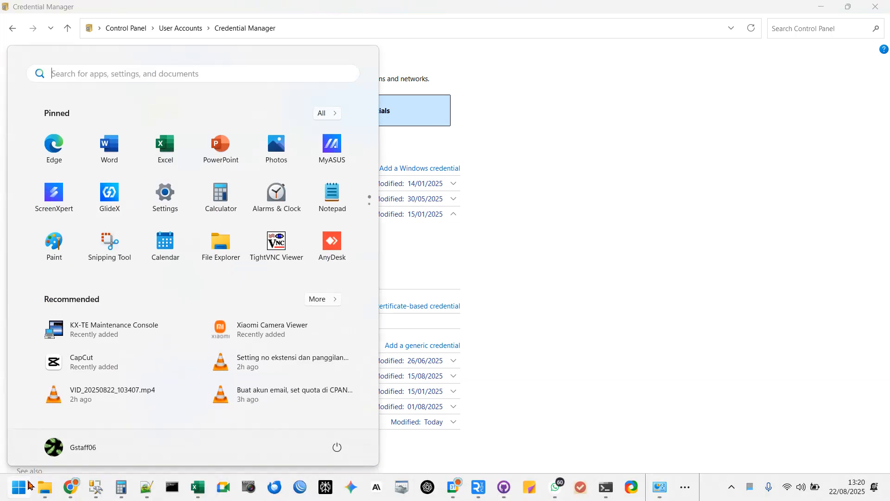
# Step: View the local account's flyout in Start, then close Start to return to server2's credential
pyautogui.click(61, 449)
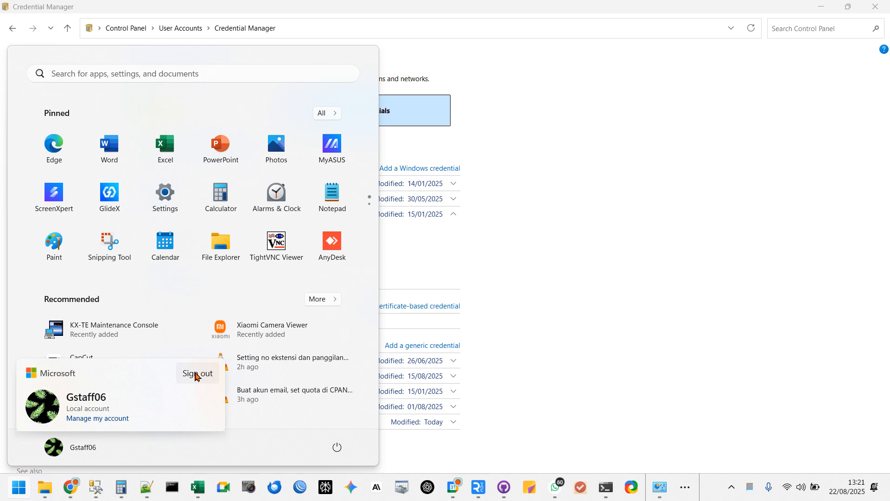
pyautogui.click(438, 7)
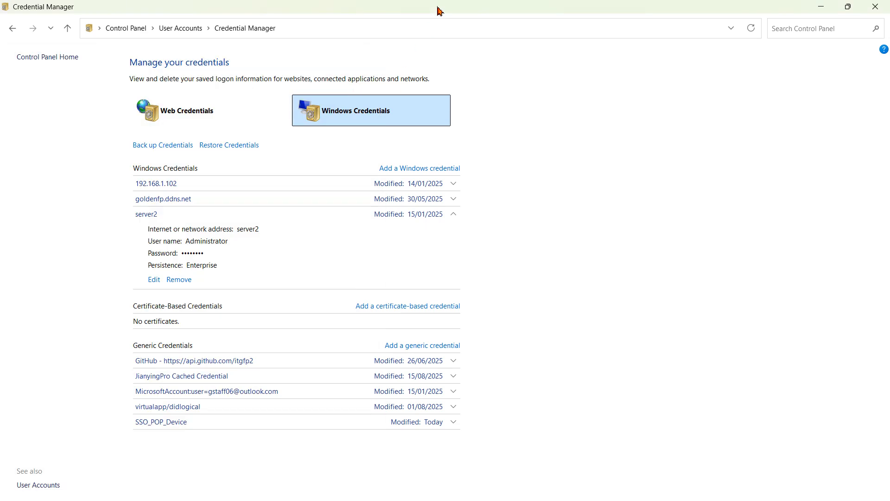